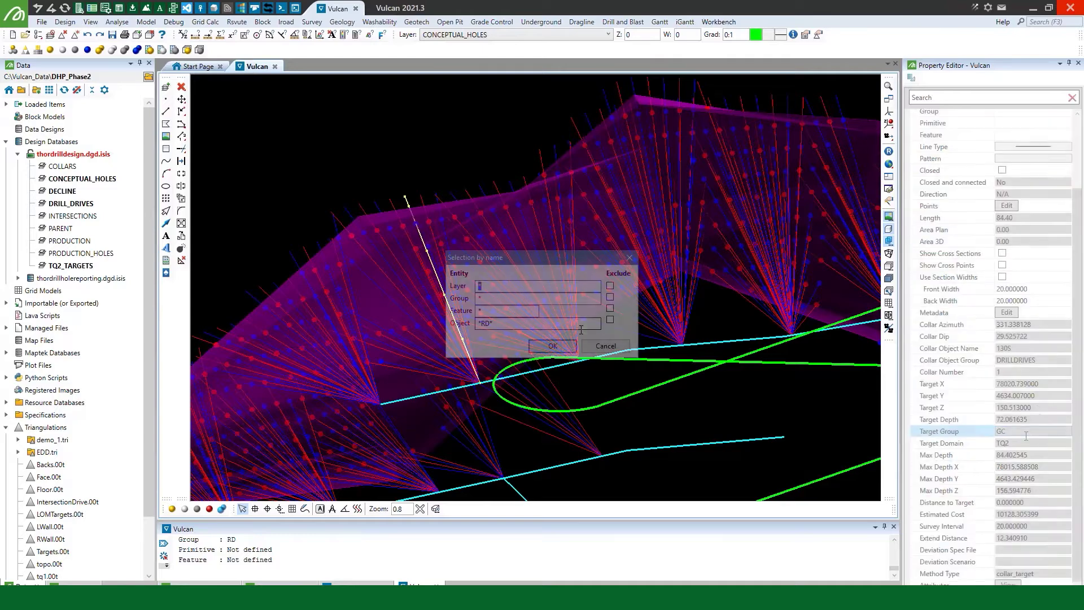
Select all conceptual hole polylines matching the name so they can be deleted
{"action": "left_click", "coordinate": [552, 345]}
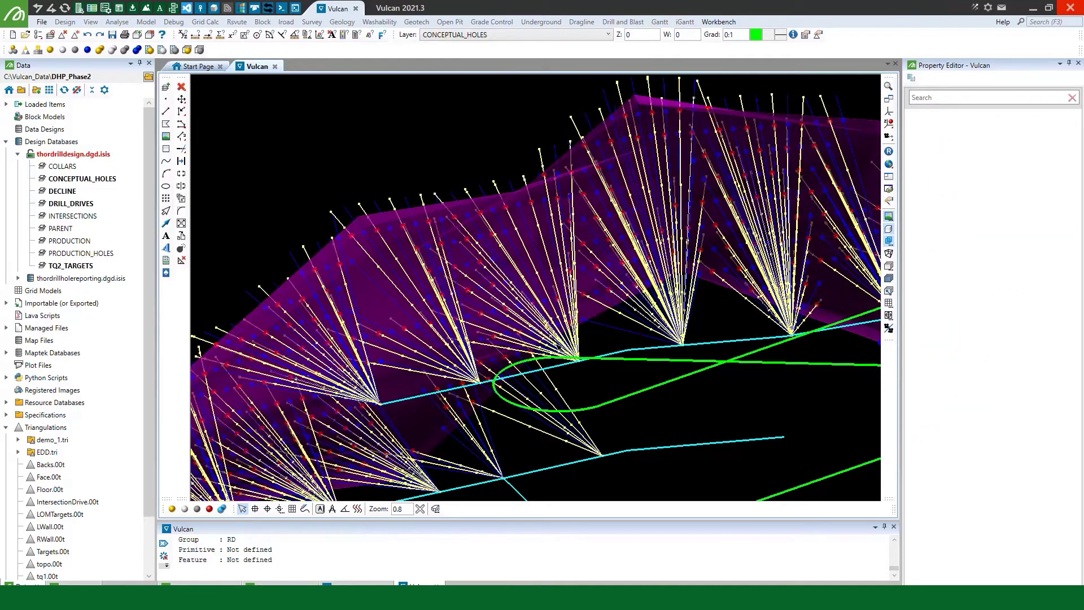
{"action": "scroll", "coordinate": [467, 194], "scroll_direction": "down", "scroll_amount": 3}
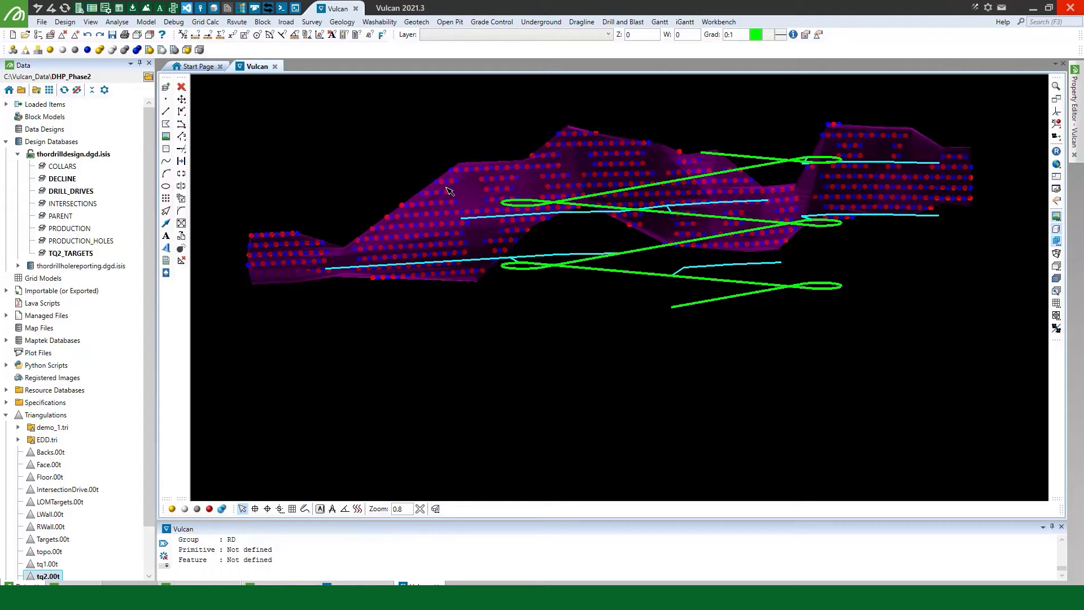
Start a cost estimation specification named Conceptual with a new LOM scenario
{"action": "left_click", "coordinate": [342, 22]}
{"action": "mouse_move", "coordinate": [375, 89]}
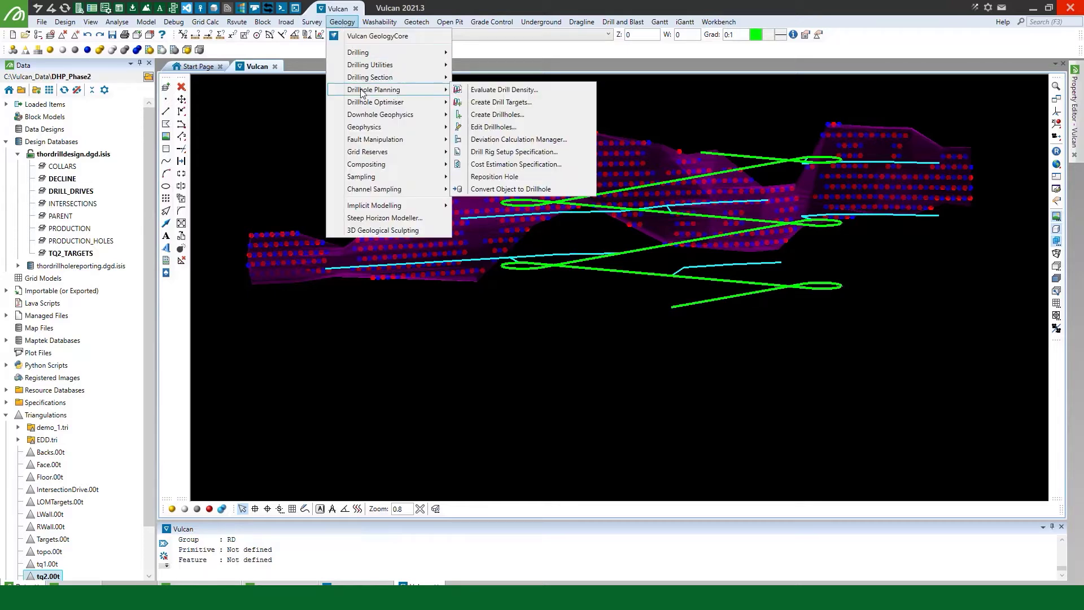
{"action": "left_click", "coordinate": [549, 164]}
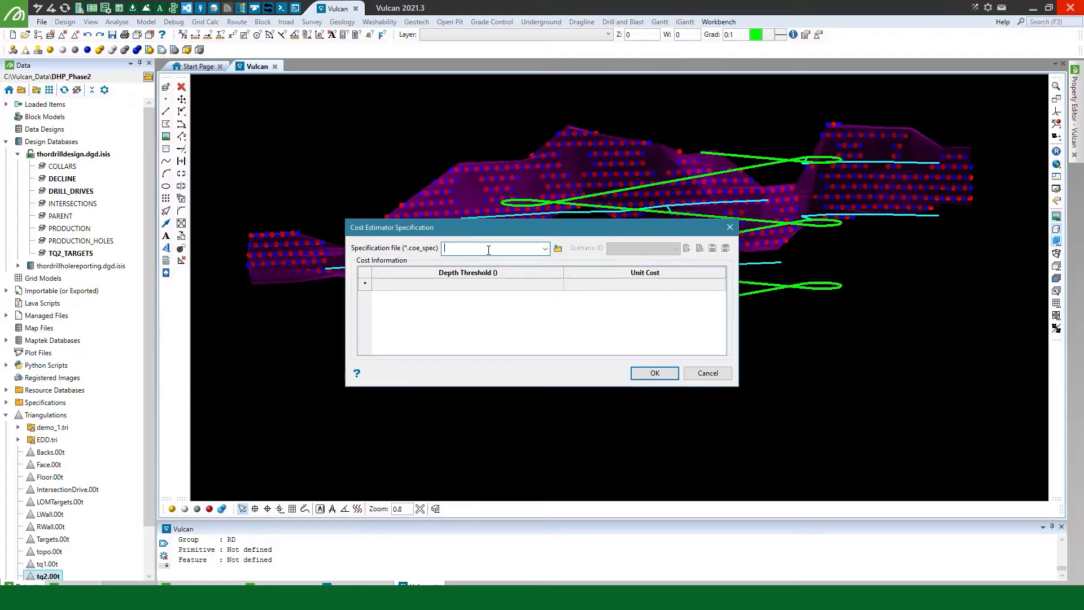
{"action": "type", "text": "Conceptual"}
{"action": "key", "text": "Tab"}
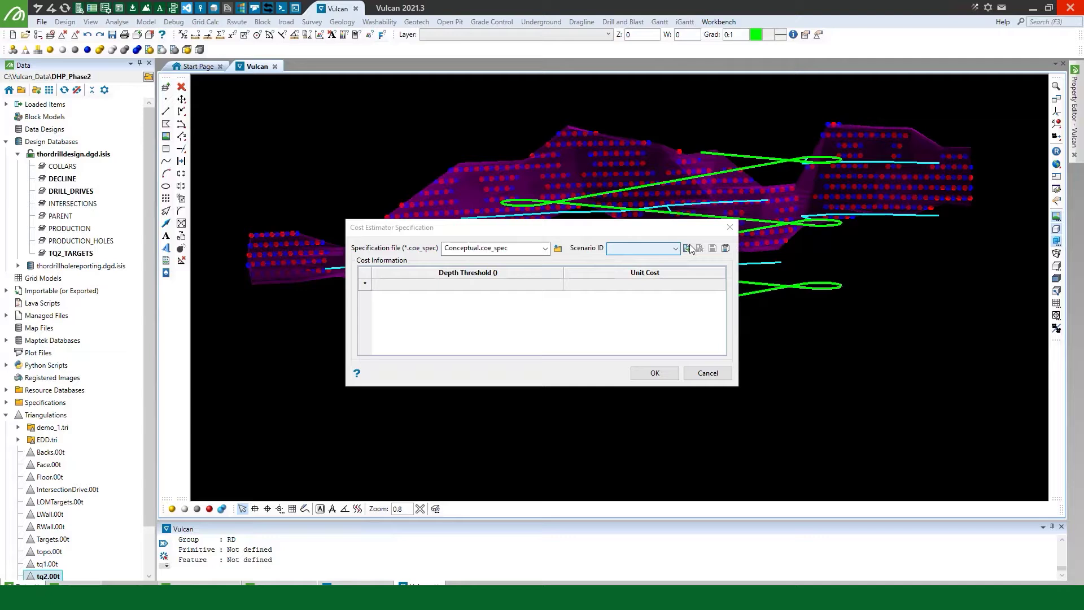
{"action": "left_click", "coordinate": [687, 248]}
{"action": "type", "text": "LOM"}
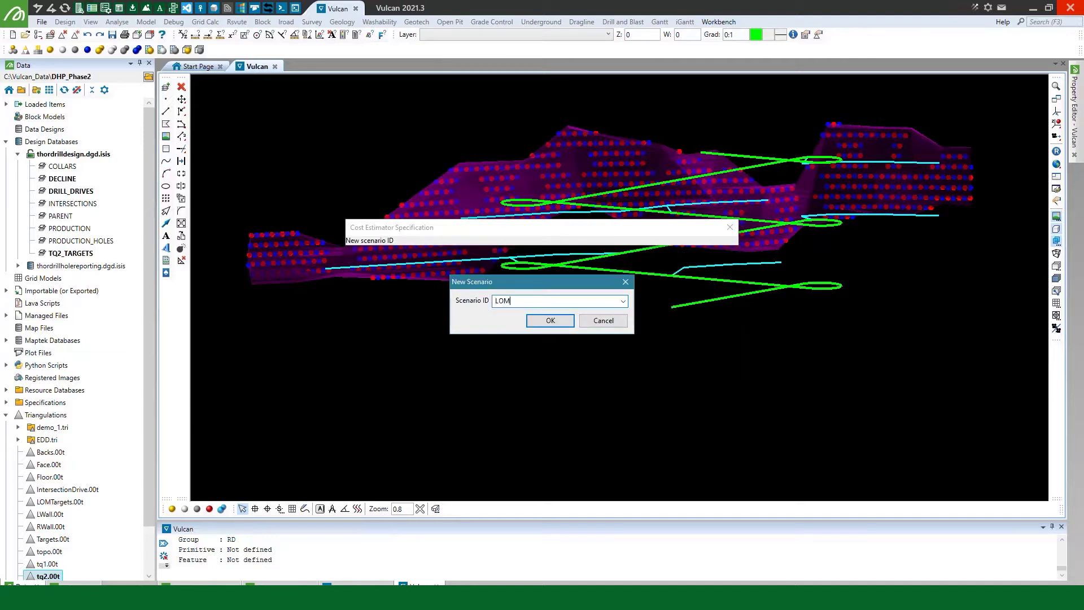
{"action": "key", "text": "Return"}
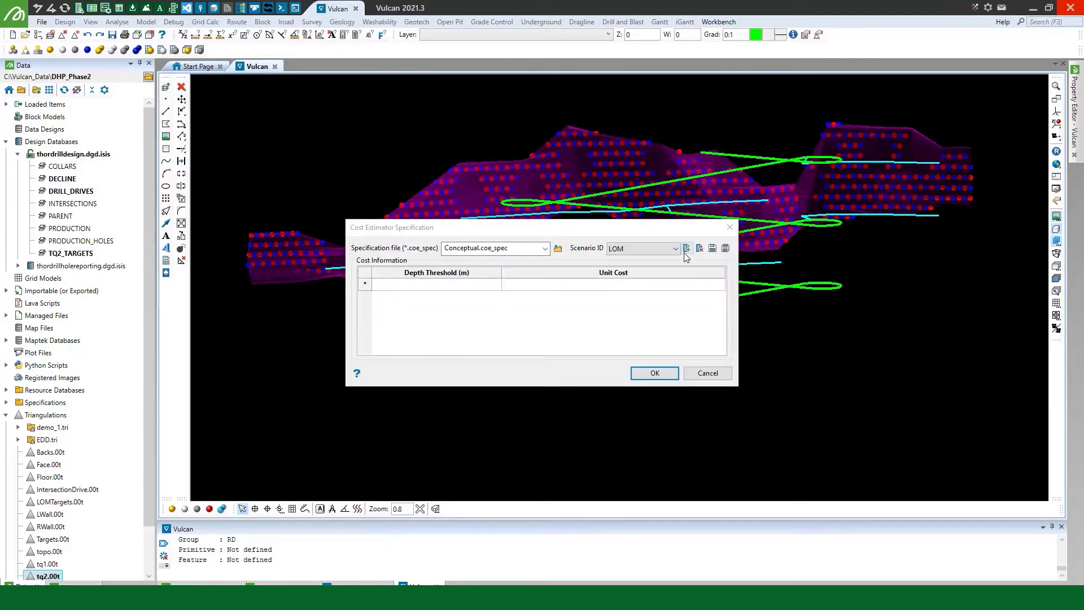
Enter cost rows: up to 100 m at 120, 200 m at 125, 300 m at 130
{"action": "left_click", "coordinate": [429, 284]}
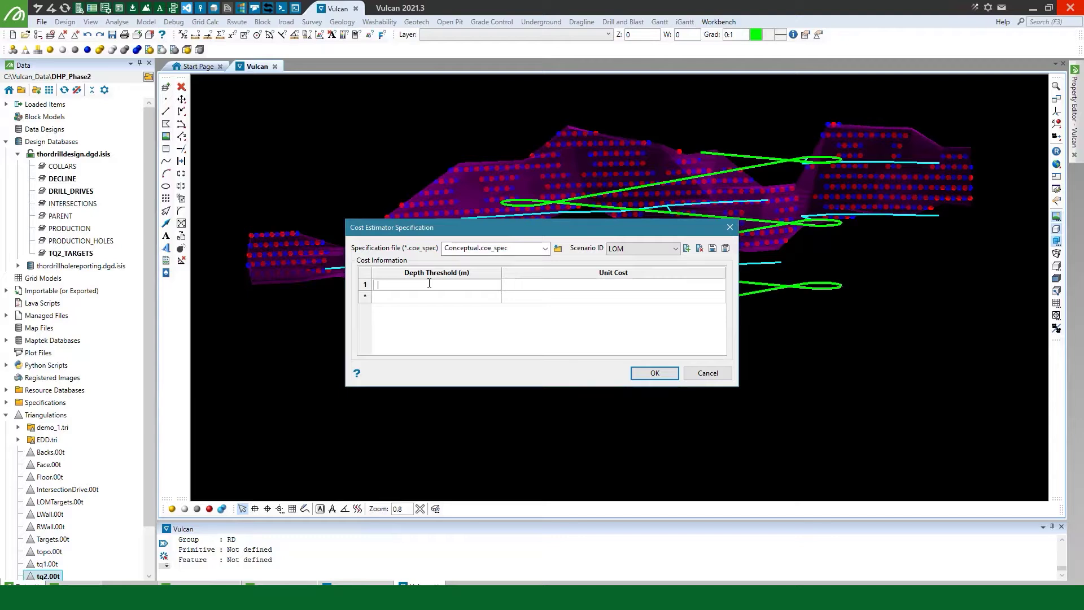
{"action": "type", "text": "100"}
{"action": "key", "text": "Tab"}
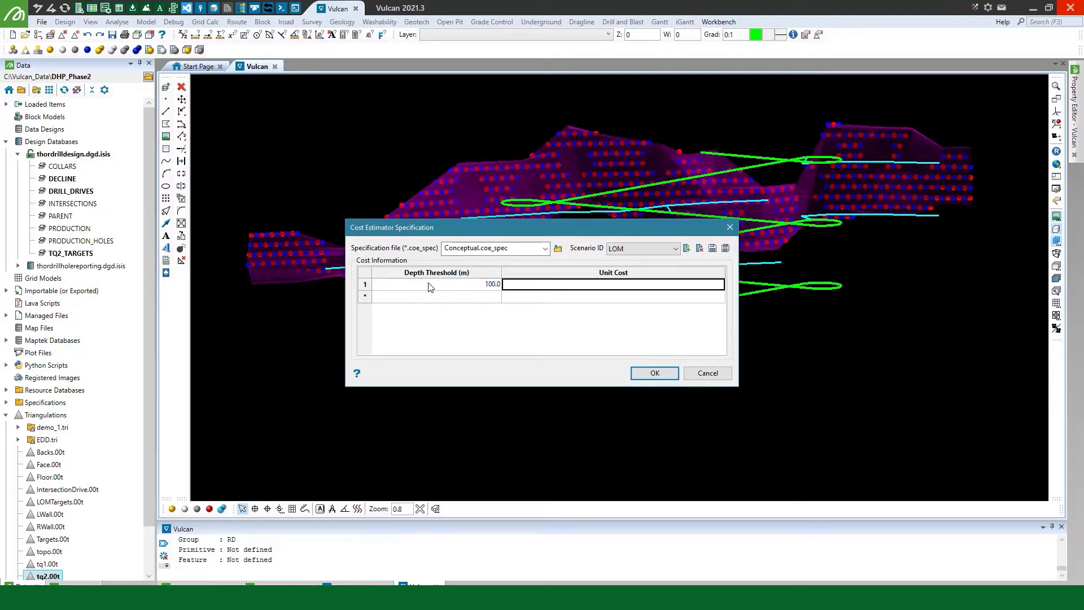
{"action": "type", "text": "120"}
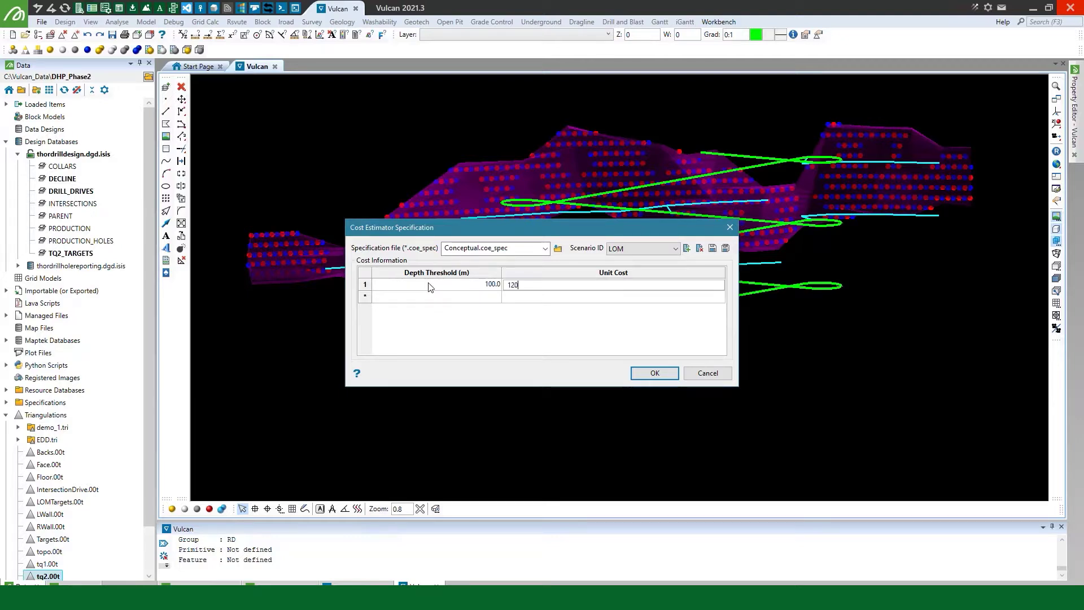
{"action": "key", "text": "Return"}
{"action": "left_click", "coordinate": [429, 297]}
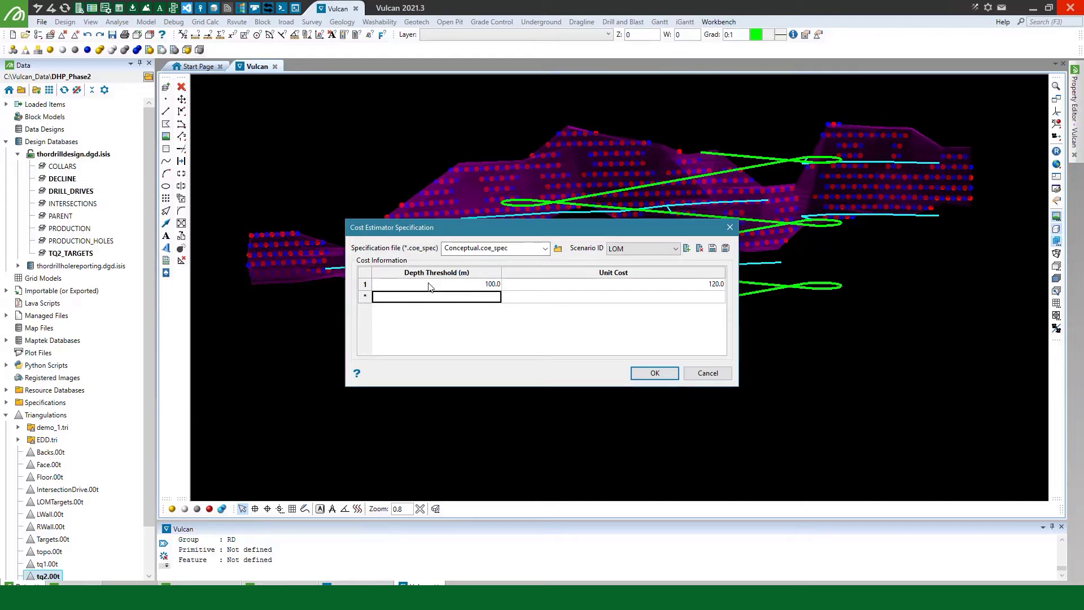
{"action": "type", "text": "200"}
{"action": "key", "text": "Tab"}
{"action": "type", "text": "125"}
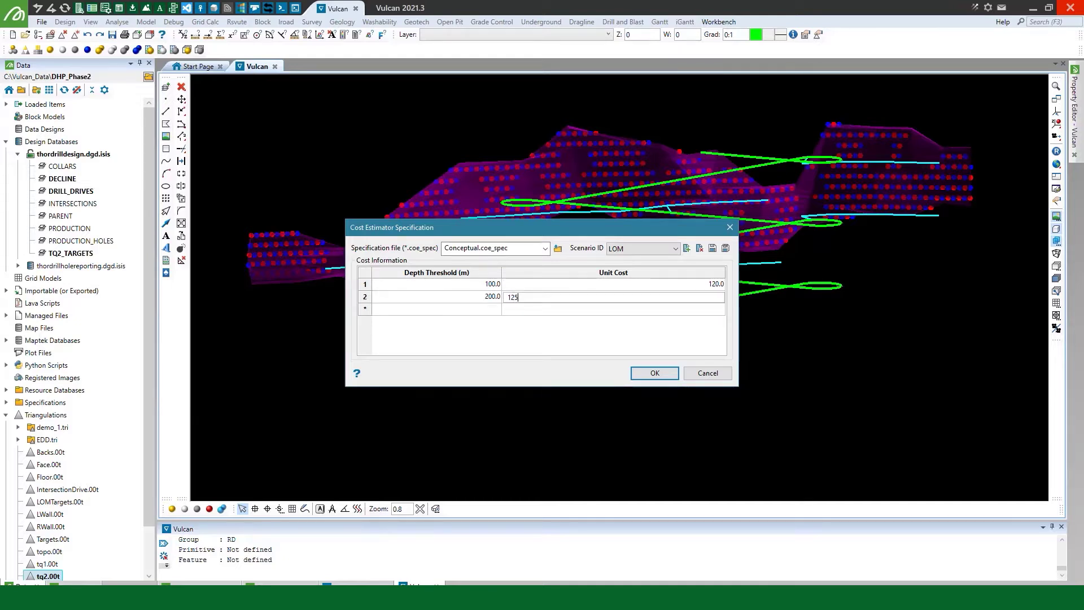
{"action": "key", "text": "Return"}
{"action": "key", "text": "shift+Tab"}
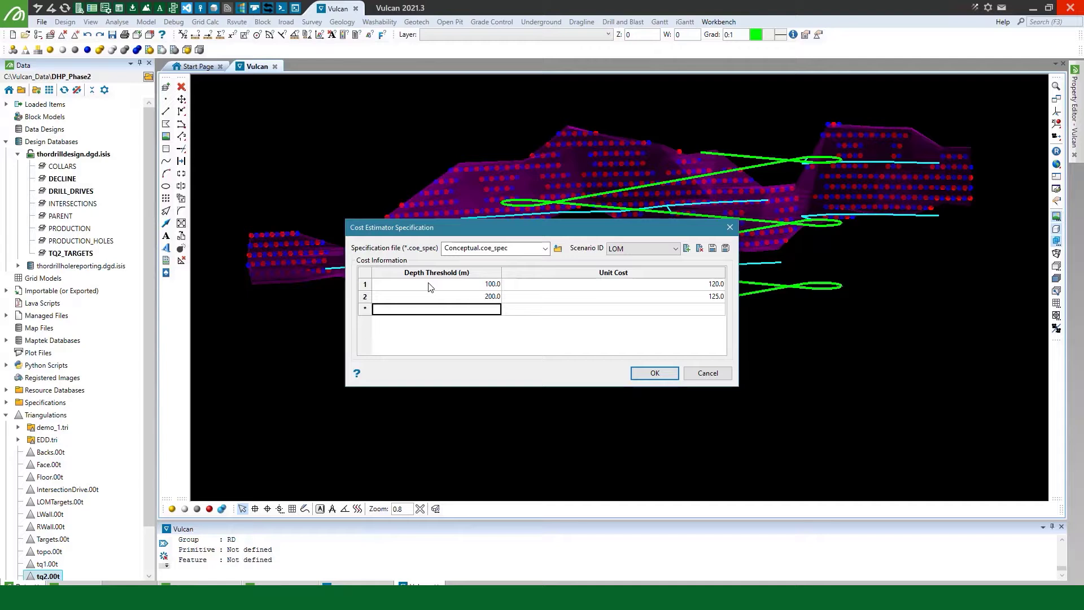
{"action": "type", "text": "300"}
{"action": "key", "text": "Tab"}
{"action": "type", "text": "130"}
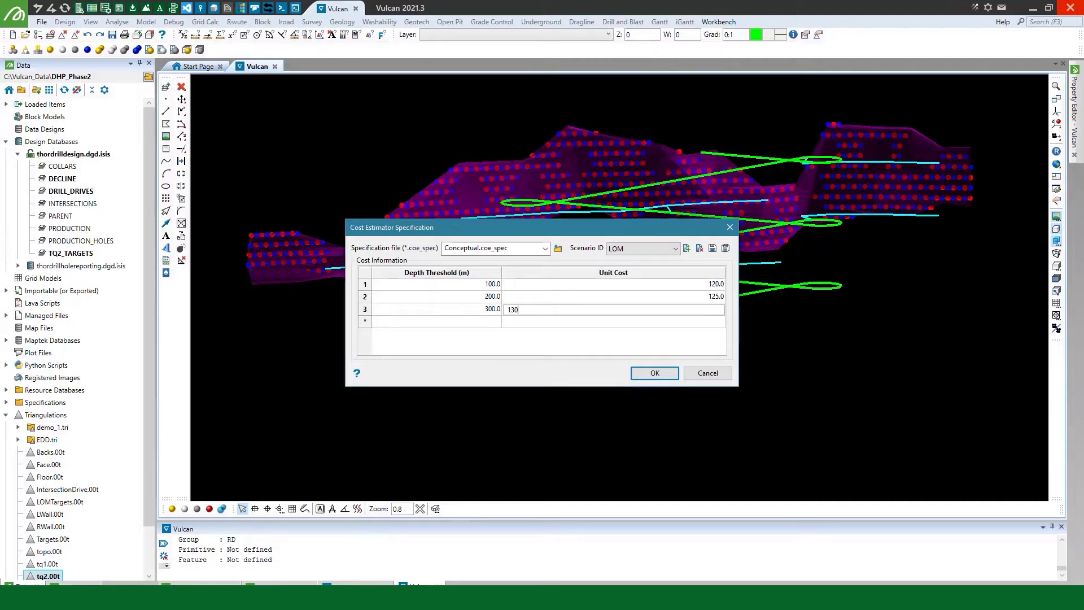
{"action": "key", "text": "Return"}
Add rows for 500 m at 135 and 1000 m at 140, then save the specification
{"action": "key", "text": "shift+Tab"}
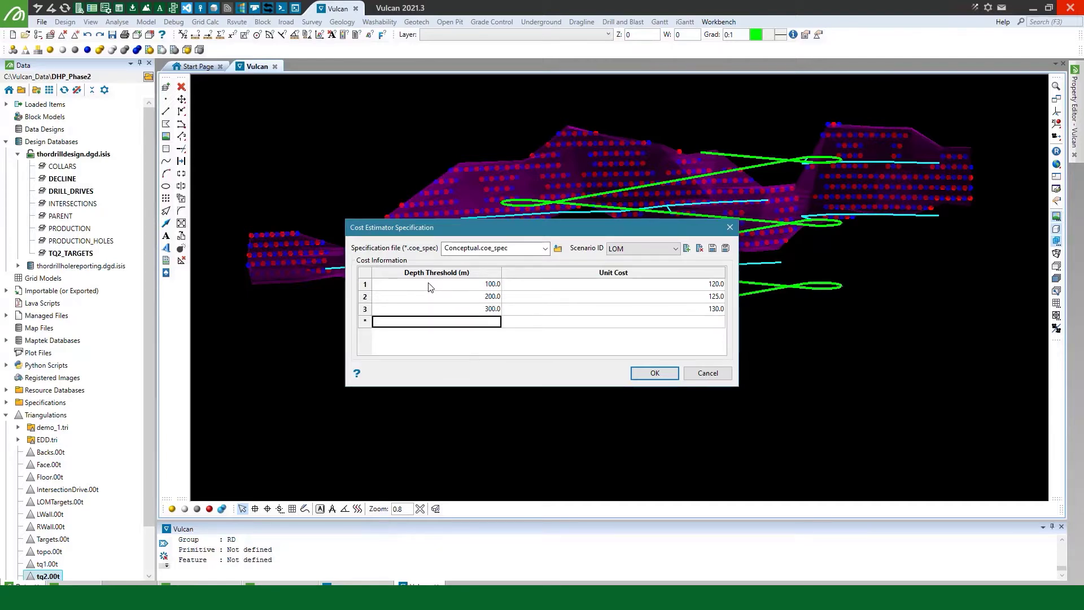
{"action": "type", "text": "500"}
{"action": "key", "text": "Tab"}
{"action": "type", "text": "135"}
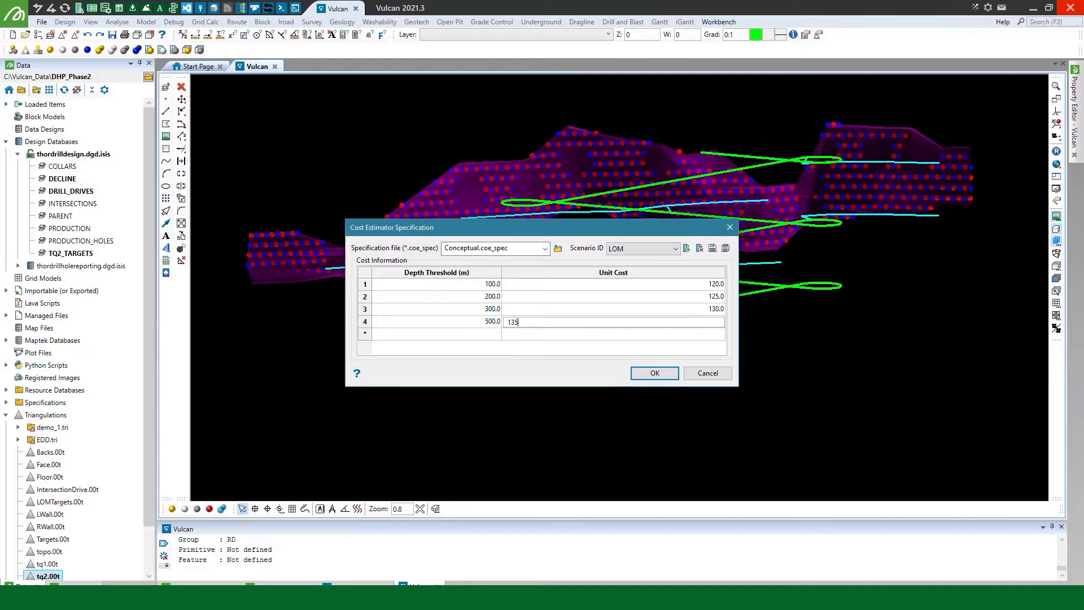
{"action": "key", "text": "Return"}
{"action": "key", "text": "shift+Tab"}
{"action": "type", "text": "10"}
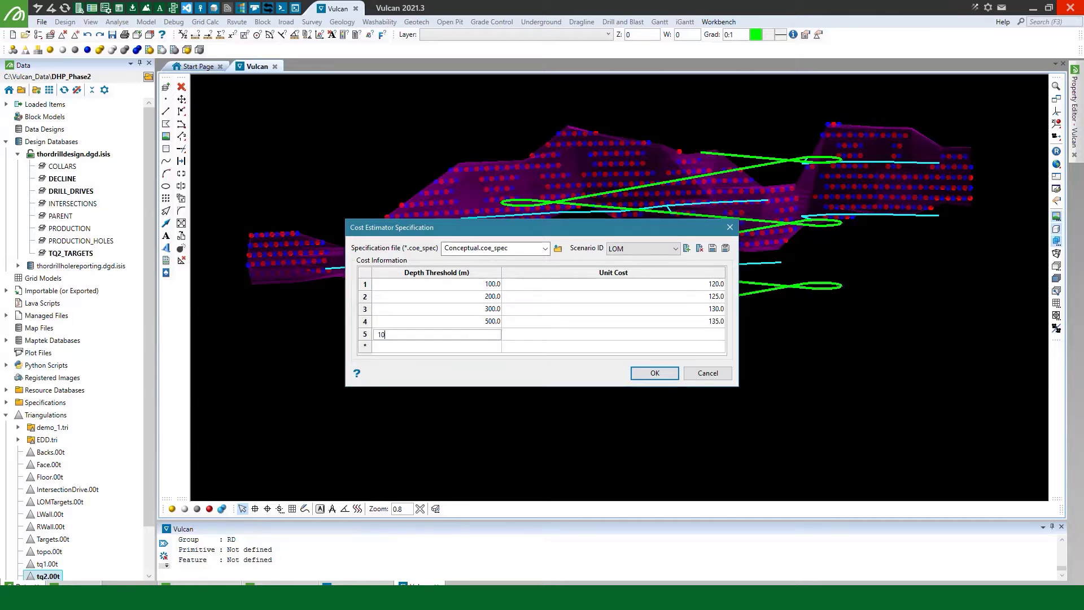
{"action": "type", "text": "00"}
{"action": "key", "text": "Tab"}
{"action": "type", "text": "140"}
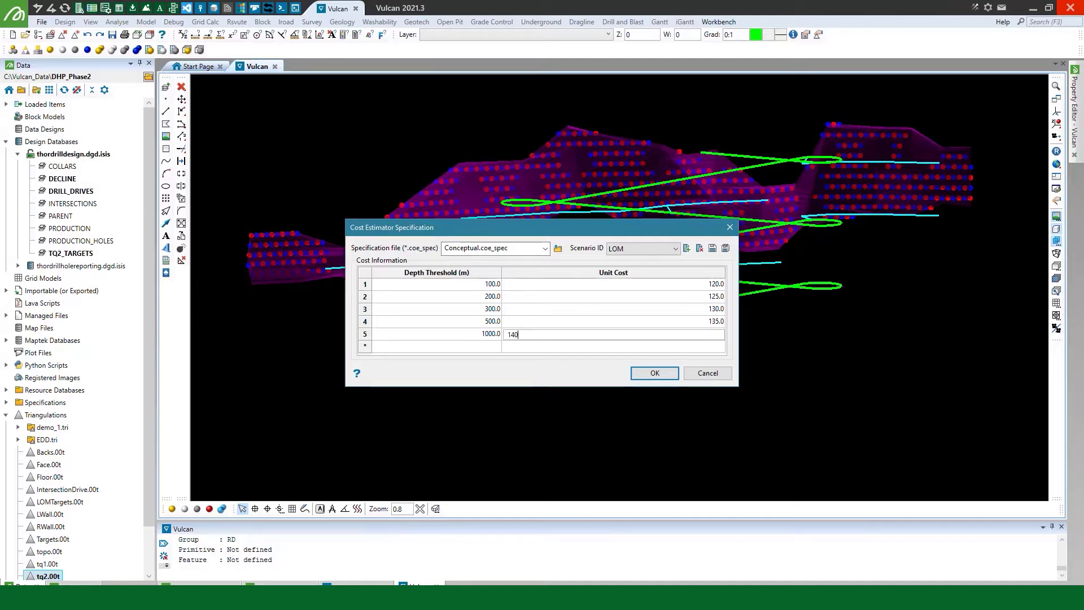
{"action": "key", "text": "Return"}
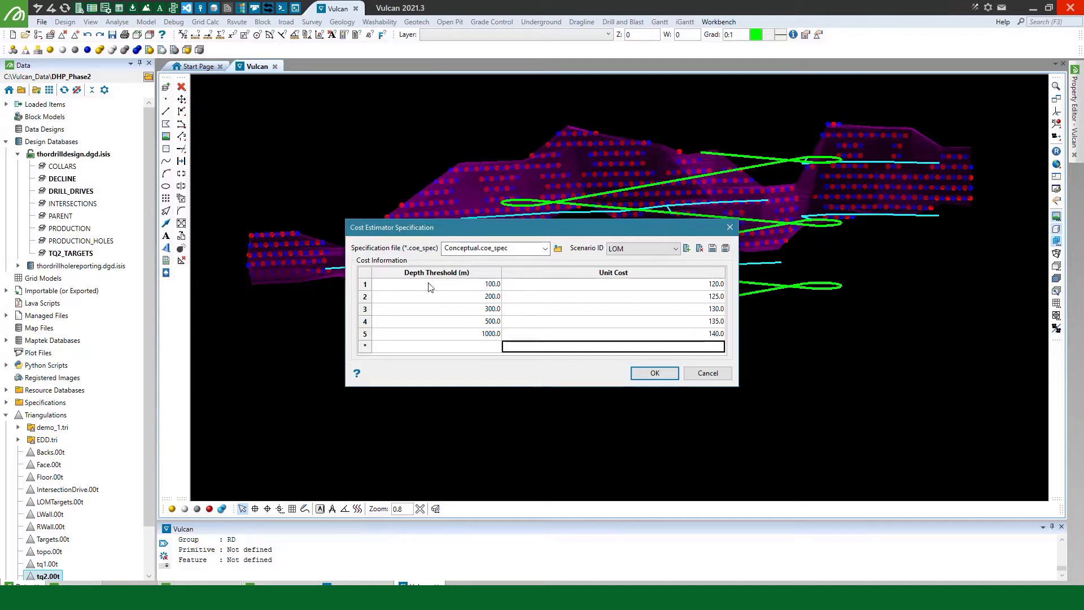
{"action": "left_click", "coordinate": [653, 374]}
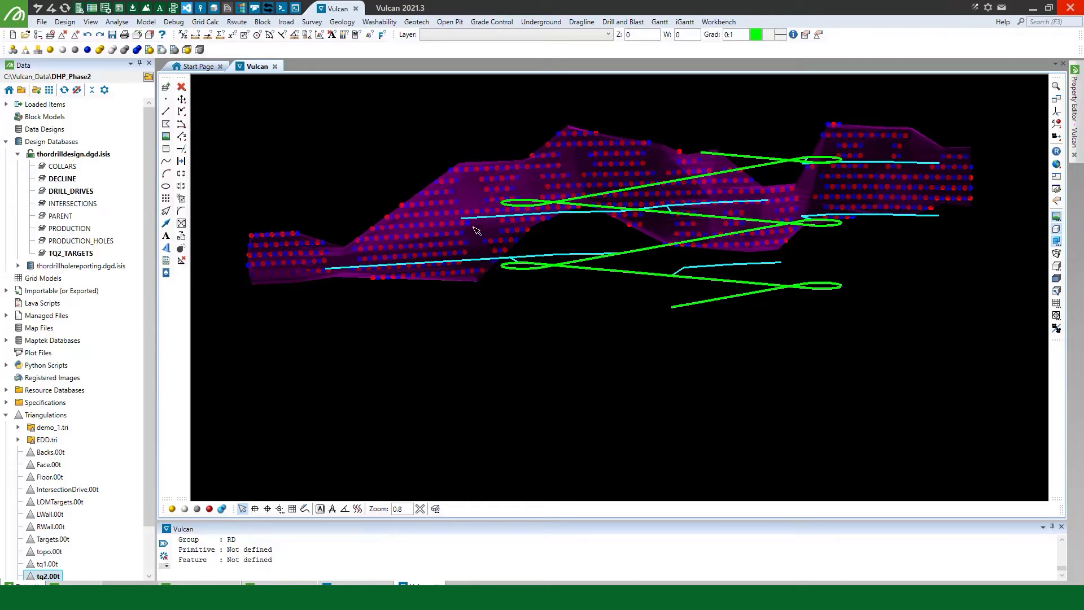
Rotate the 3D view to look down on the green and cyan drives from above
{"action": "middle_click", "coordinate": [488, 240]}
{"action": "mouse_move", "coordinate": [468, 282]}
{"action": "left_mouse_down"}
{"action": "mouse_move", "coordinate": [418, 294]}
{"action": "mouse_move", "coordinate": [462, 261]}
{"action": "left_mouse_up"}
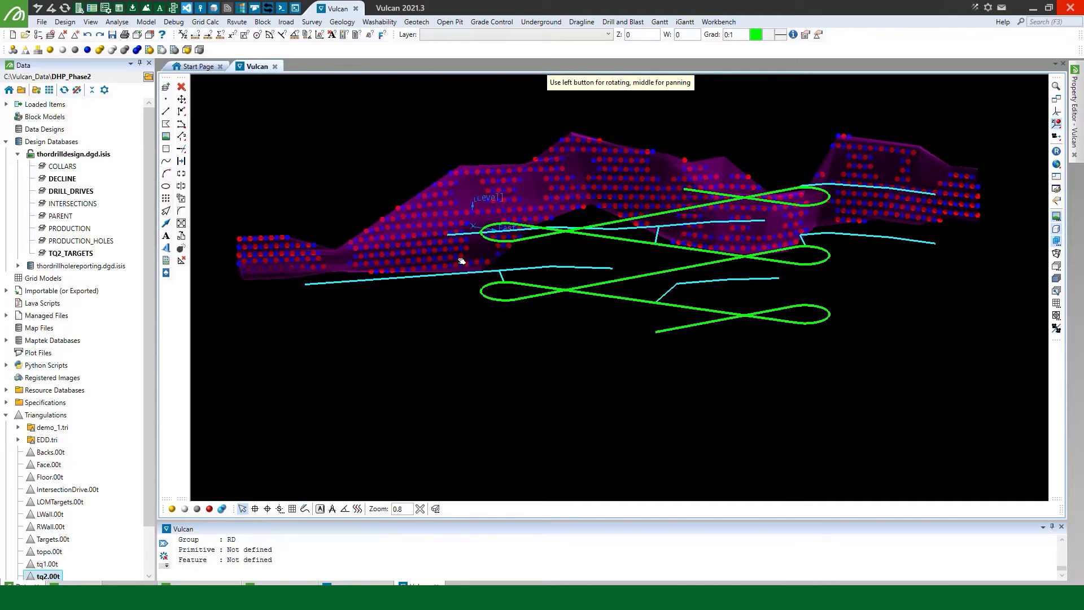
Open Create Drillholes with the conceptual spec file and add a new LOM scenario
{"action": "left_click", "coordinate": [342, 21]}
{"action": "mouse_move", "coordinate": [388, 90]}
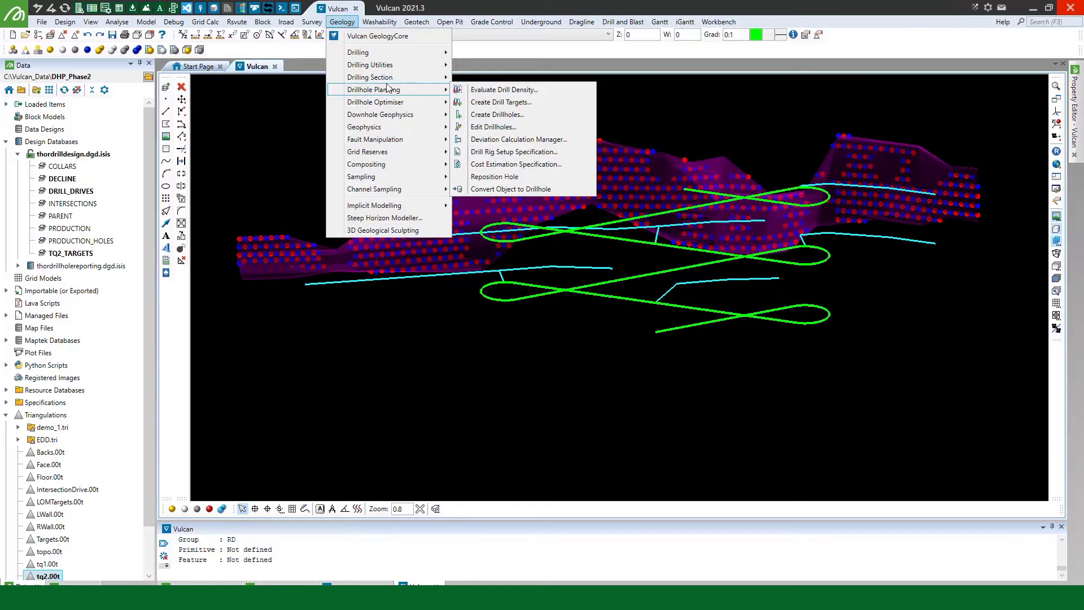
{"action": "left_click", "coordinate": [524, 117]}
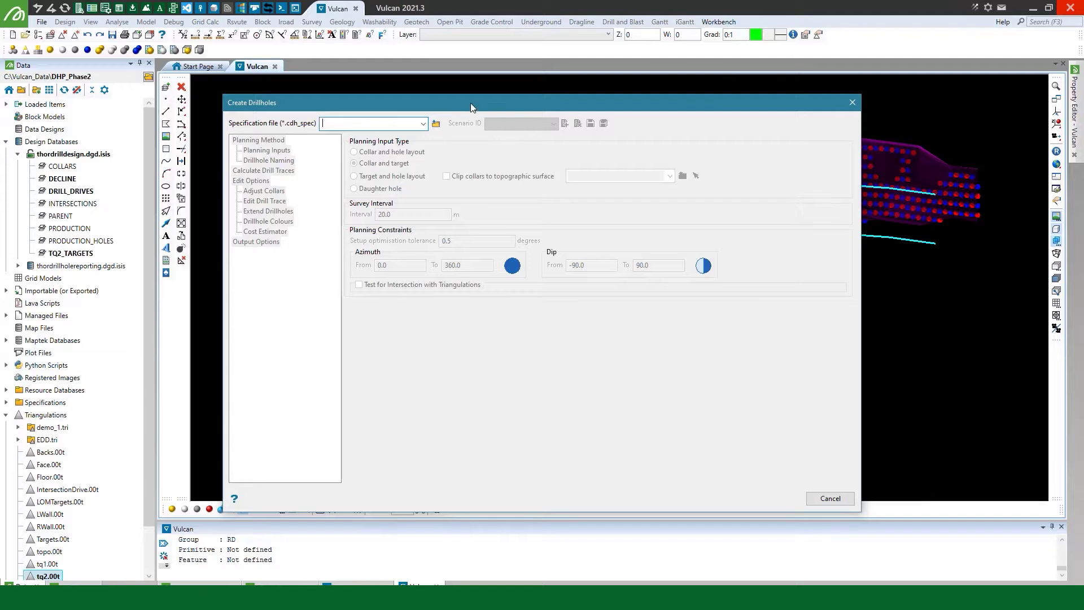
{"action": "left_click_drag", "start_coordinate": [474, 106], "coordinate": [475, 81]}
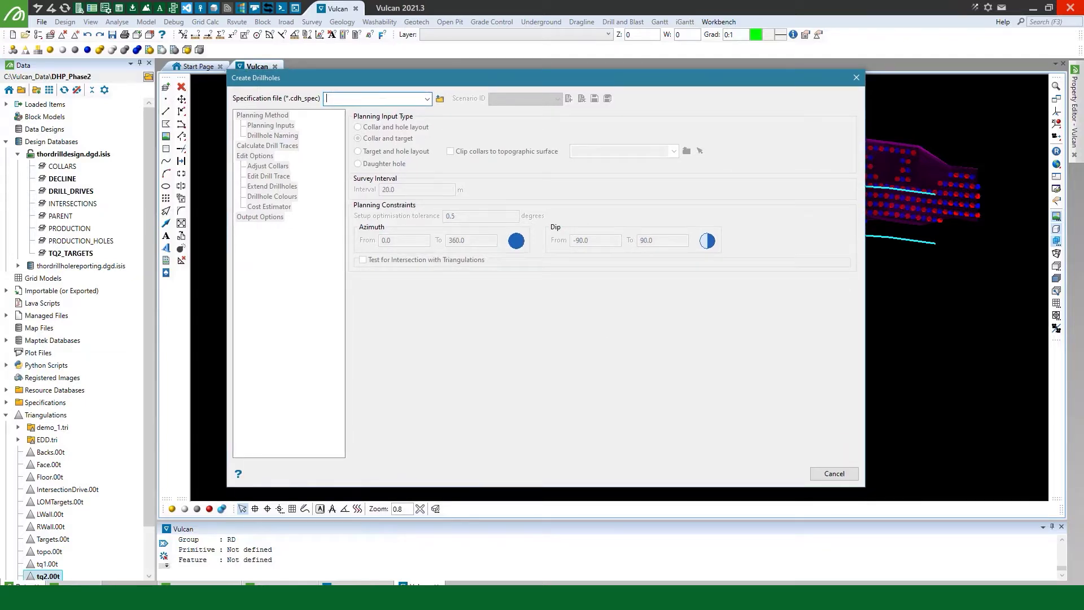
{"action": "type", "text": "conceptual"}
{"action": "key", "text": "Return"}
{"action": "left_click", "coordinate": [569, 99]}
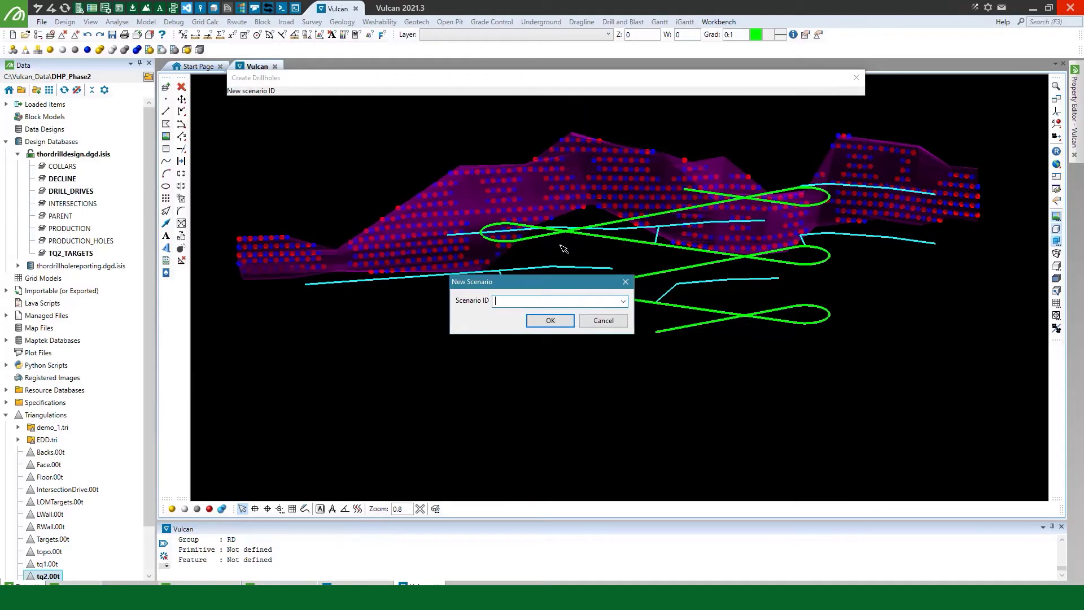
{"action": "type", "text": "LOM"}
{"action": "key", "text": "Return"}
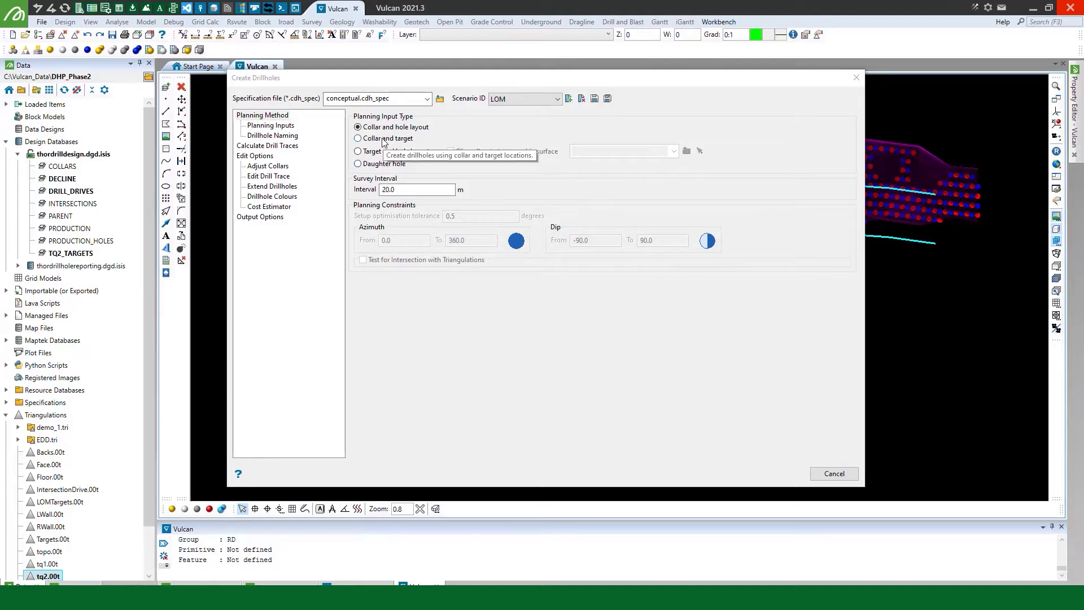
Set the planning method to Collar and target, then go to Planning Inputs
{"action": "left_click", "coordinate": [382, 139]}
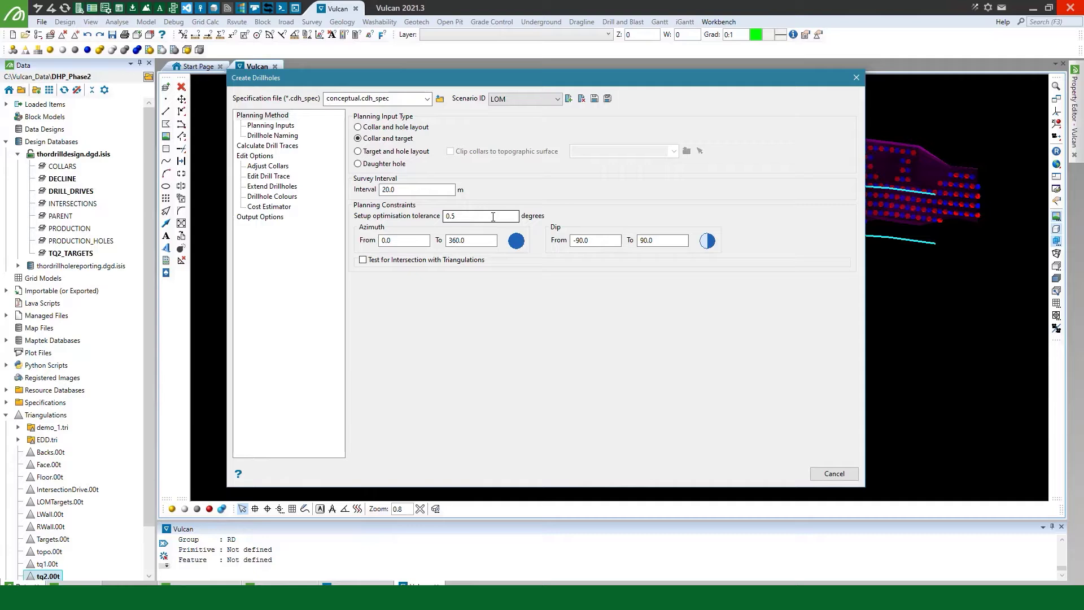
{"action": "left_click", "coordinate": [259, 126]}
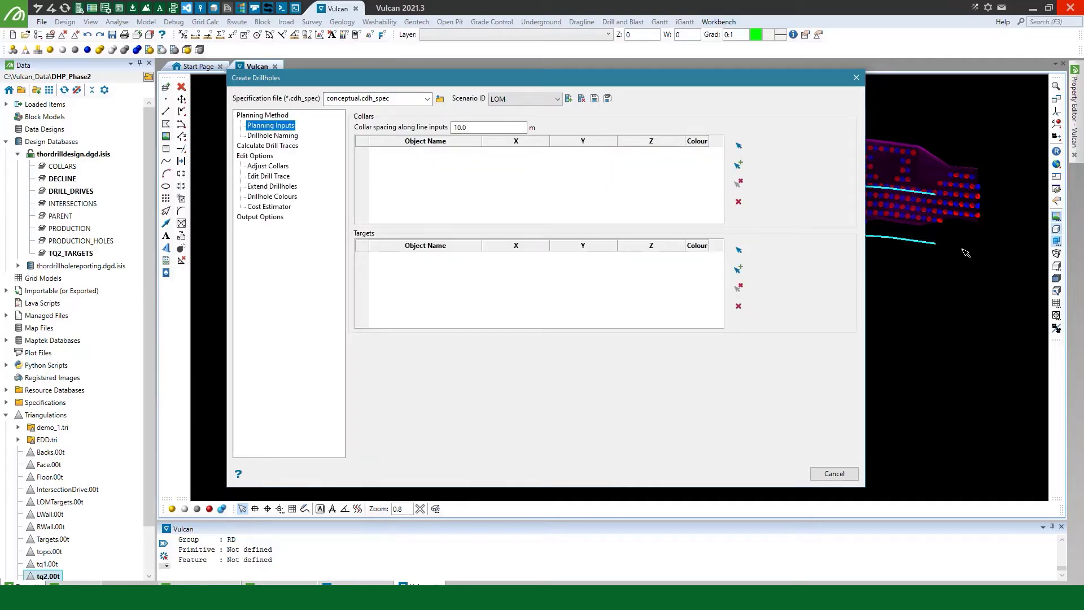
Set the collar spacing to 40 m
{"action": "mouse_move", "coordinate": [915, 246]}
{"action": "double_click", "coordinate": [472, 127]}
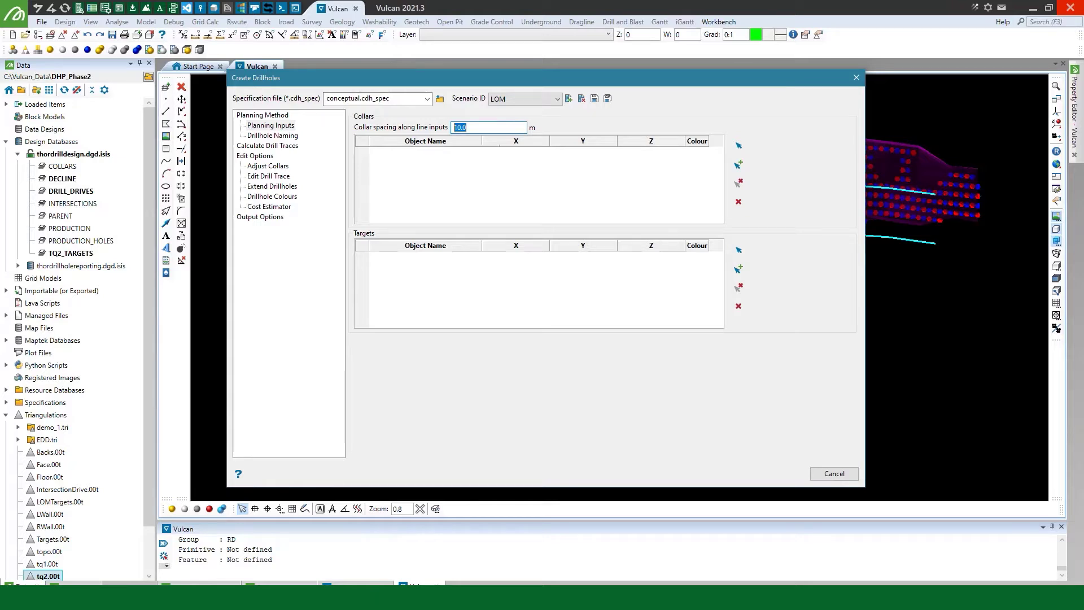
{"action": "type", "text": "400"}
{"action": "key", "text": "BackSpace"}
{"action": "key", "text": "Tab"}
Pick collars by group from the DRILLDRIVES drive lines in the 3D view
{"action": "left_click", "coordinate": [740, 148]}
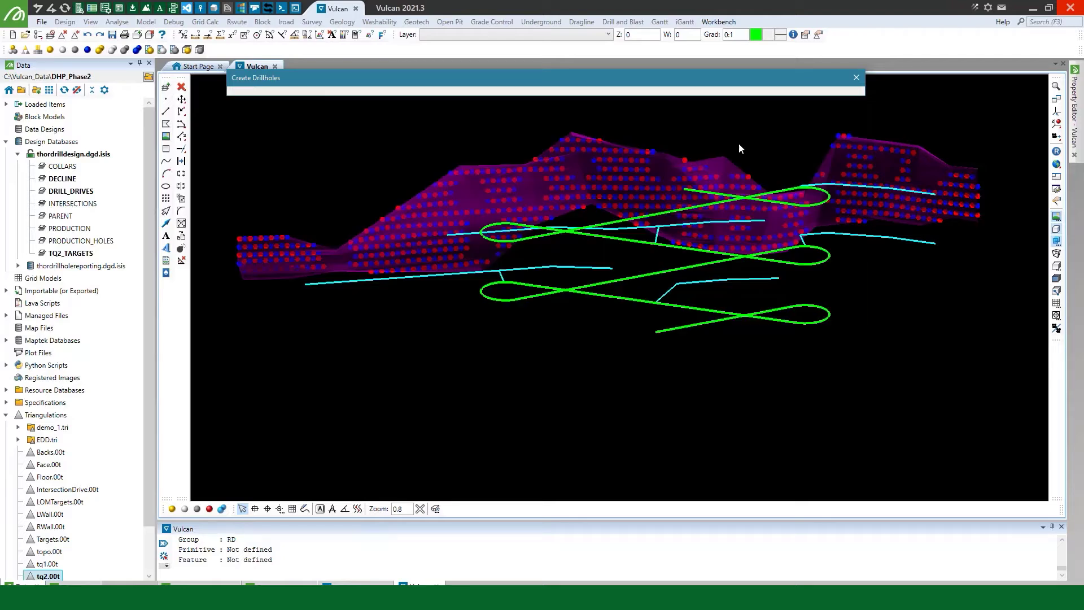
{"action": "right_click", "coordinate": [739, 145]}
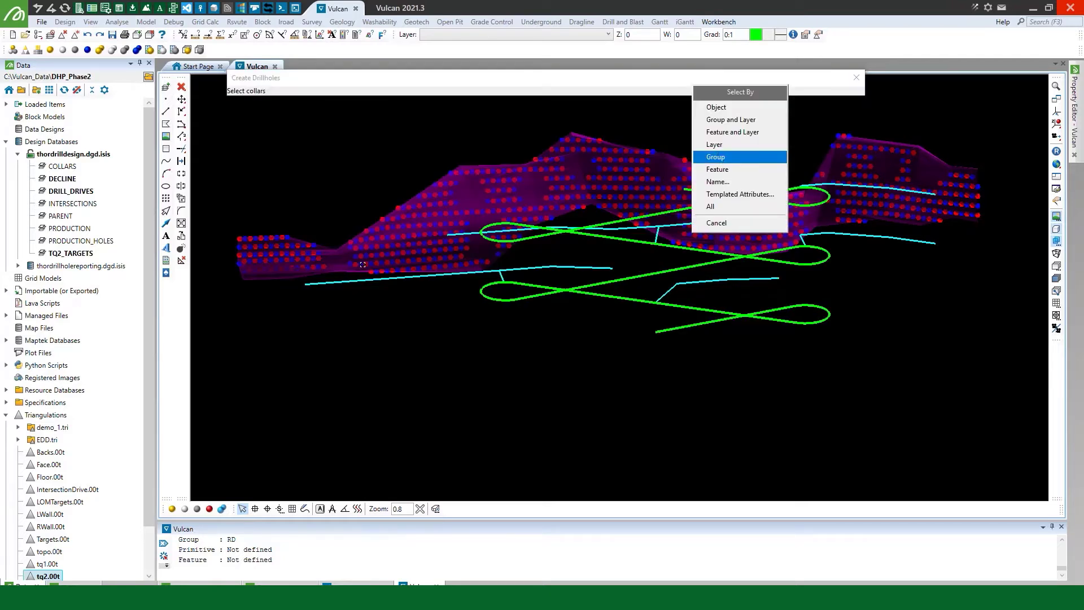
{"action": "left_click", "coordinate": [718, 157]}
{"action": "left_click", "coordinate": [356, 283]}
{"action": "left_click", "coordinate": [356, 283]}
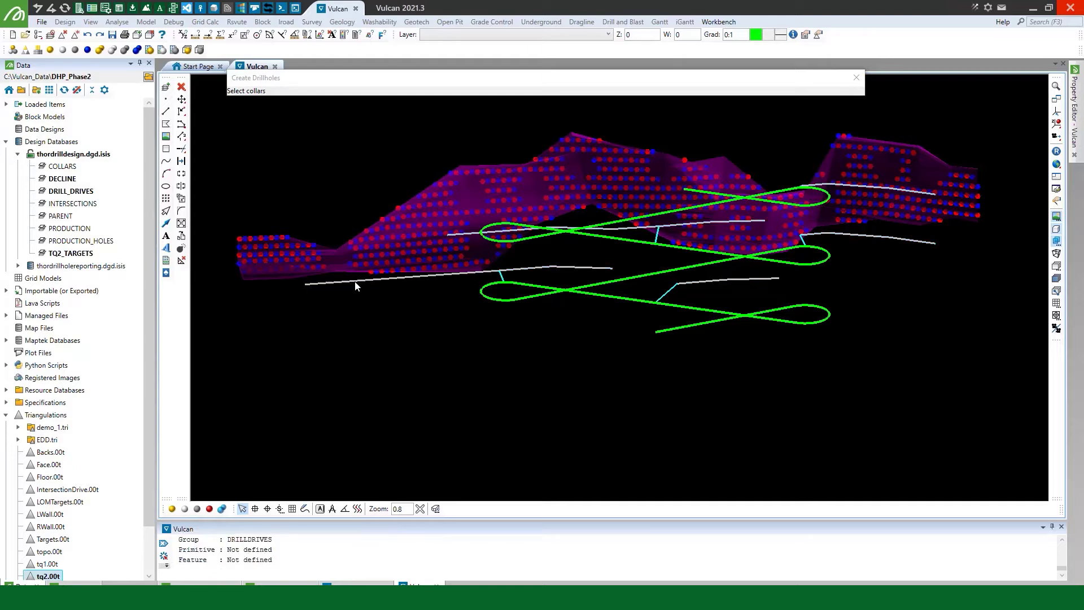
{"action": "right_click", "coordinate": [356, 285]}
{"action": "left_click", "coordinate": [356, 283]}
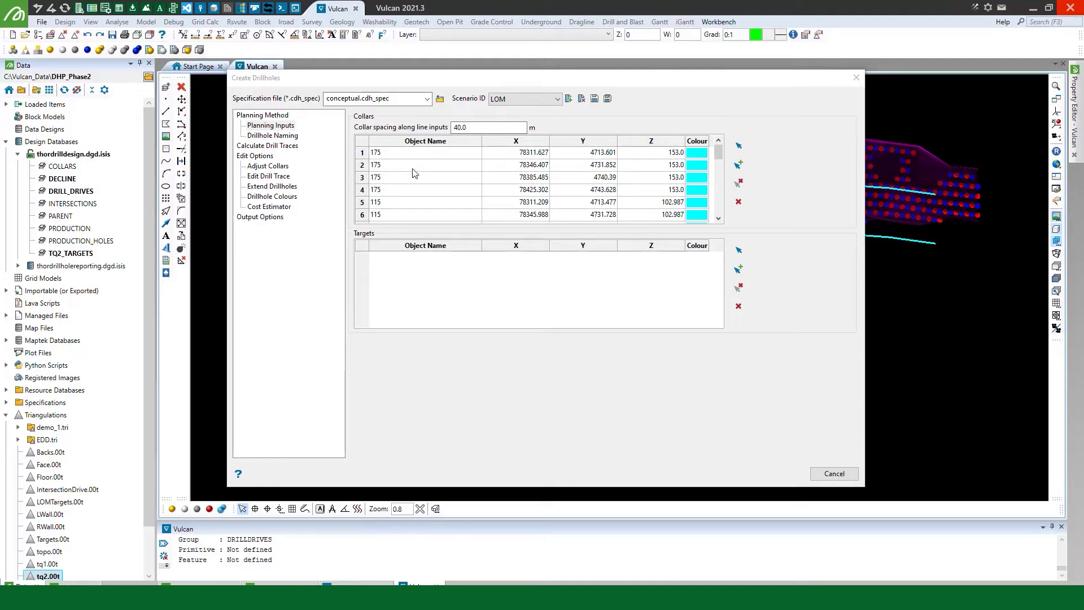
{"action": "scroll", "coordinate": [417, 174], "scroll_direction": "down", "scroll_amount": 2}
{"action": "scroll", "coordinate": [477, 180], "scroll_direction": "up", "scroll_amount": 2}
{"action": "scroll", "coordinate": [473, 186], "scroll_direction": "down", "scroll_amount": 2}
{"action": "scroll", "coordinate": [473, 186], "scroll_direction": "up", "scroll_amount": 2}
Fill the Targets list by selecting the target points' layer in the 3D view
{"action": "left_click", "coordinate": [739, 249]}
{"action": "right_click", "coordinate": [741, 250]}
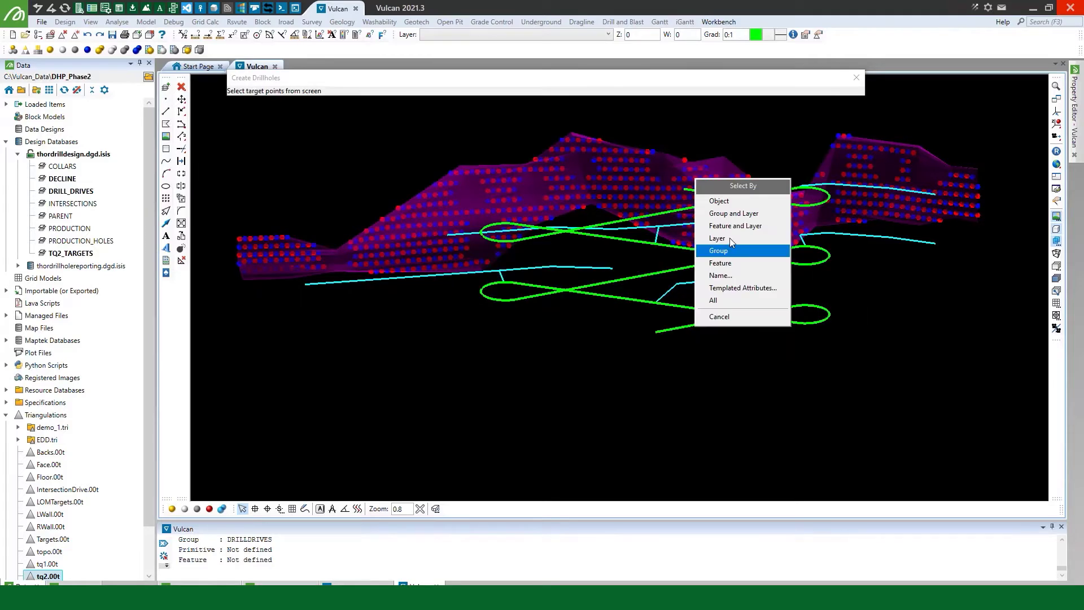
{"action": "left_click", "coordinate": [729, 239]}
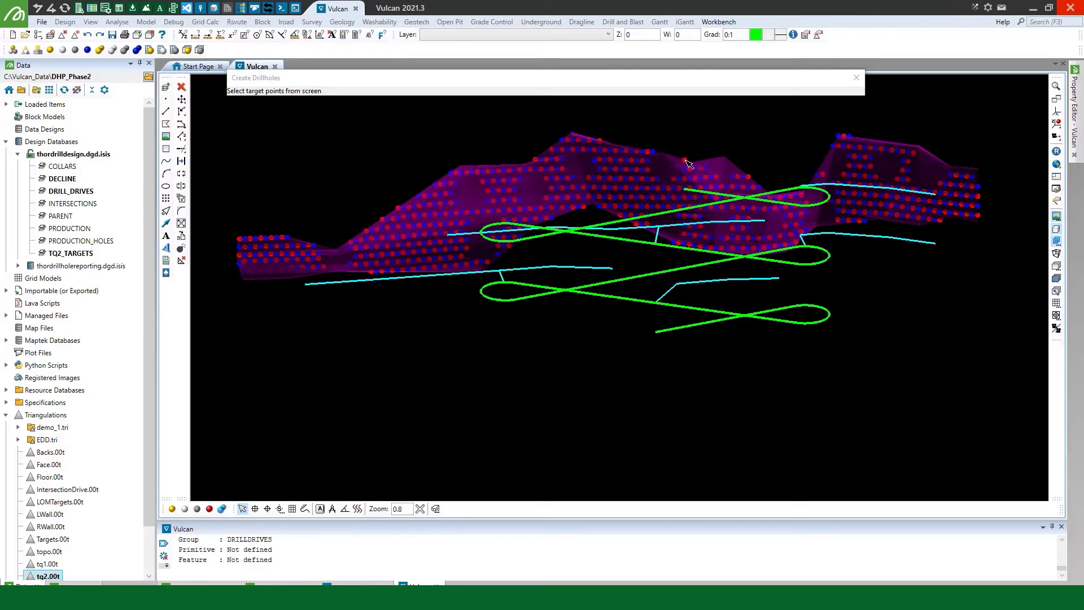
{"action": "left_click", "coordinate": [690, 160]}
{"action": "left_click", "coordinate": [688, 160]}
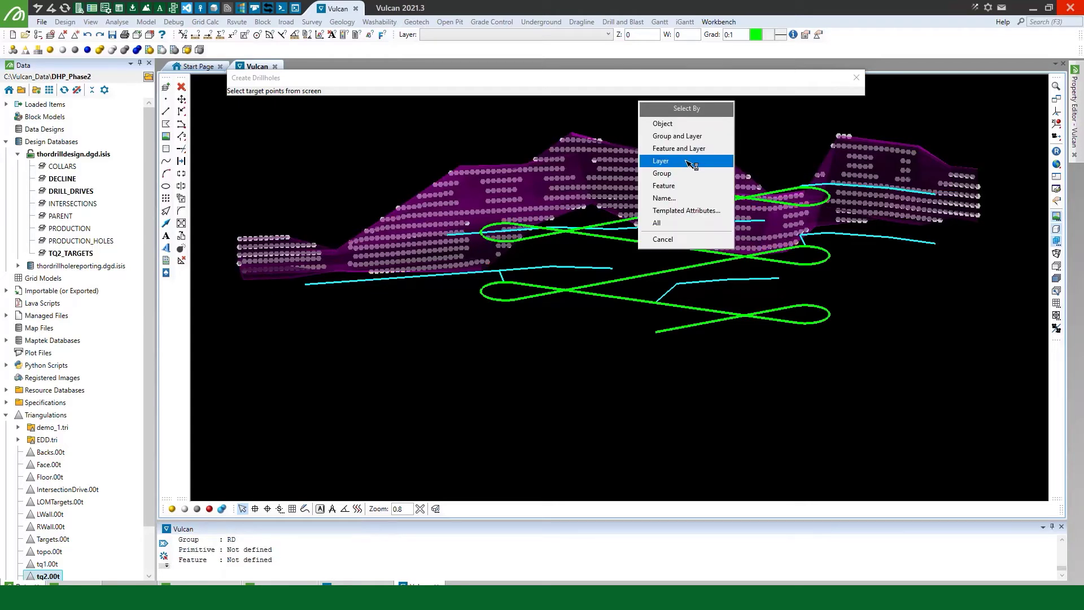
{"action": "left_click", "coordinate": [687, 163]}
{"action": "left_click", "coordinate": [674, 241]}
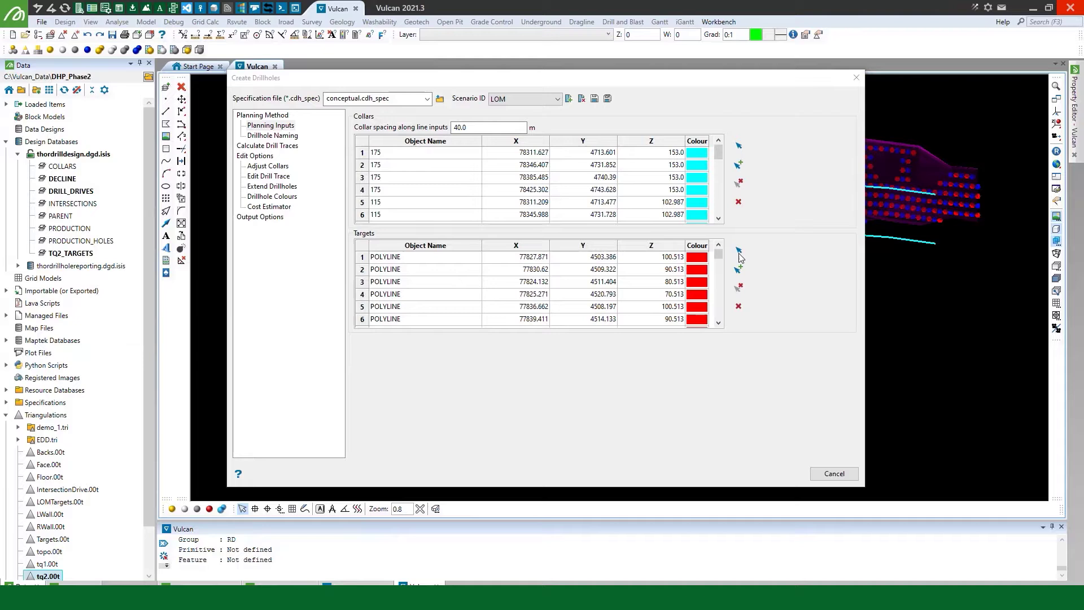
{"action": "mouse_move", "coordinate": [717, 253]}
{"action": "left_mouse_down"}
{"action": "mouse_move", "coordinate": [727, 264]}
{"action": "mouse_move", "coordinate": [722, 248]}
{"action": "left_mouse_up"}
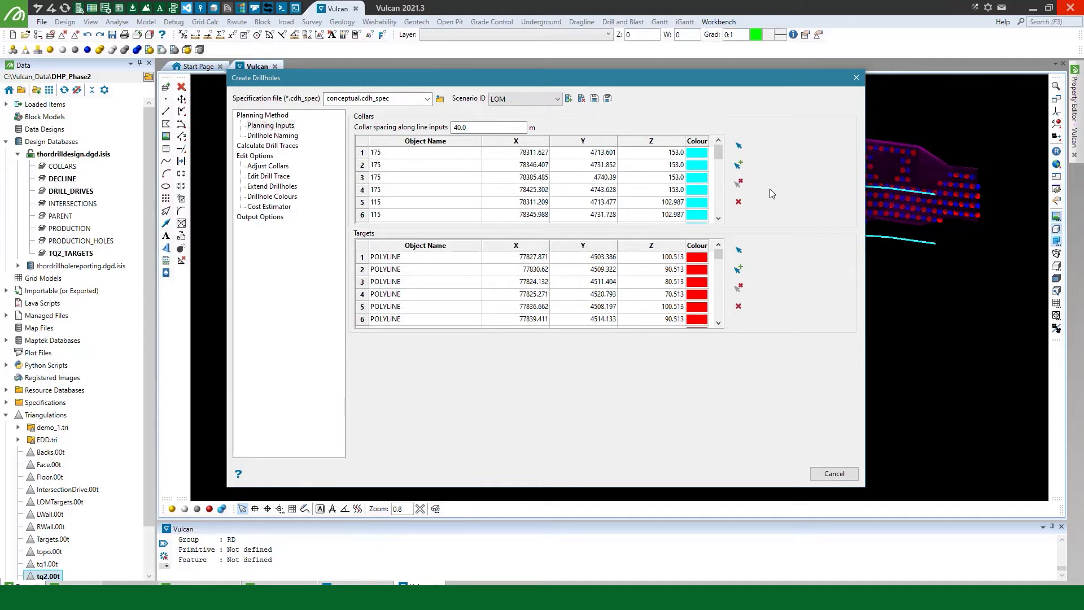
In Drillhole Naming, switch to Use Expression to Define Base Name
{"action": "left_click", "coordinate": [276, 136]}
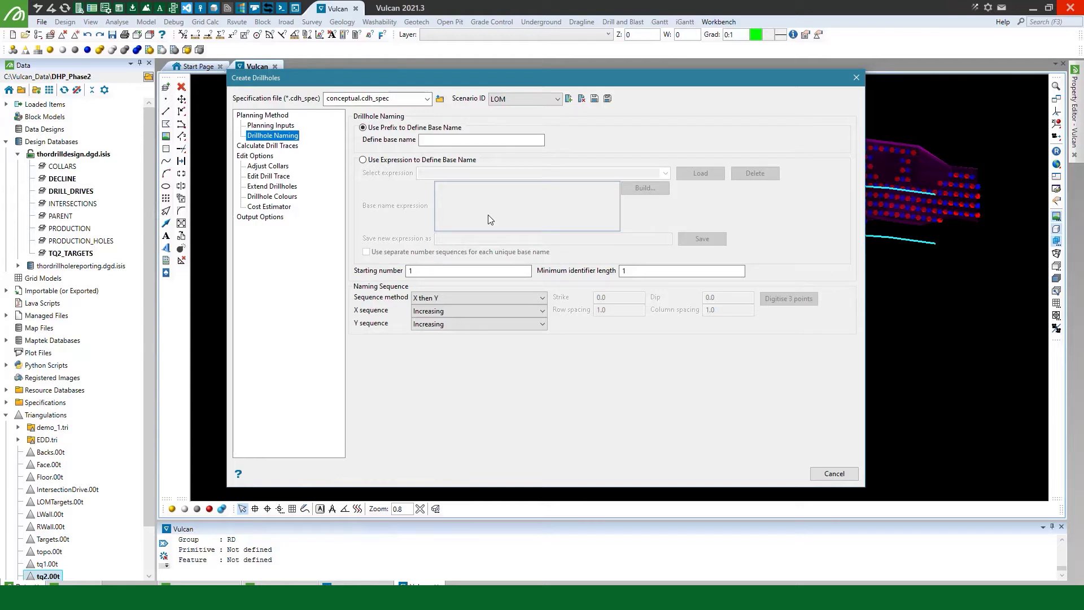
{"action": "left_click", "coordinate": [447, 140]}
{"action": "left_click", "coordinate": [404, 161]}
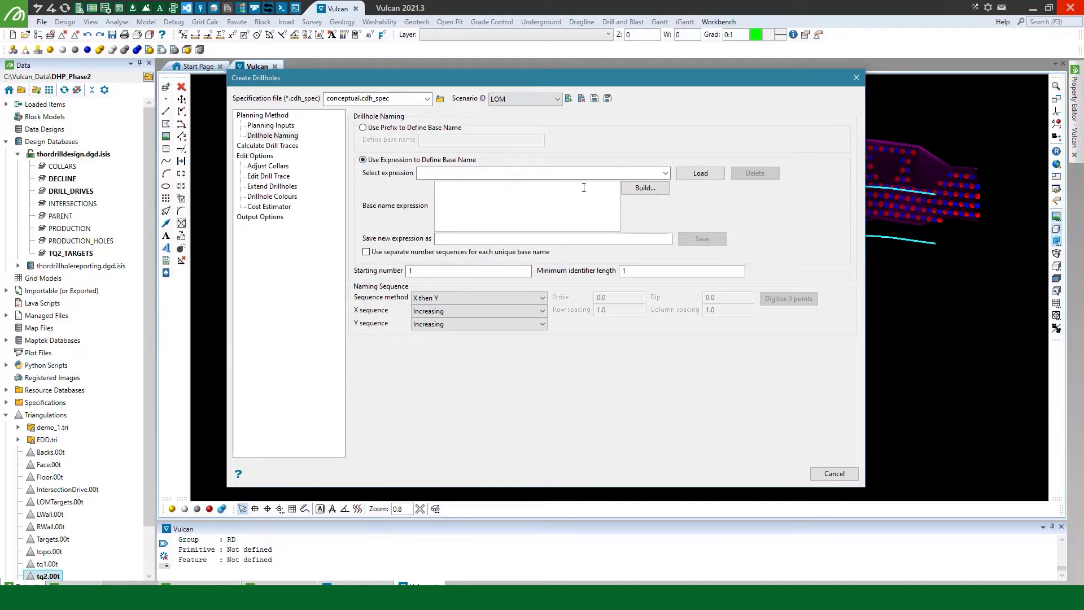
Build the expression CollarObjectName + "_" + TargetObjectDomain + "_" + TargetObjectGroup from the variables
{"action": "left_click", "coordinate": [644, 191]}
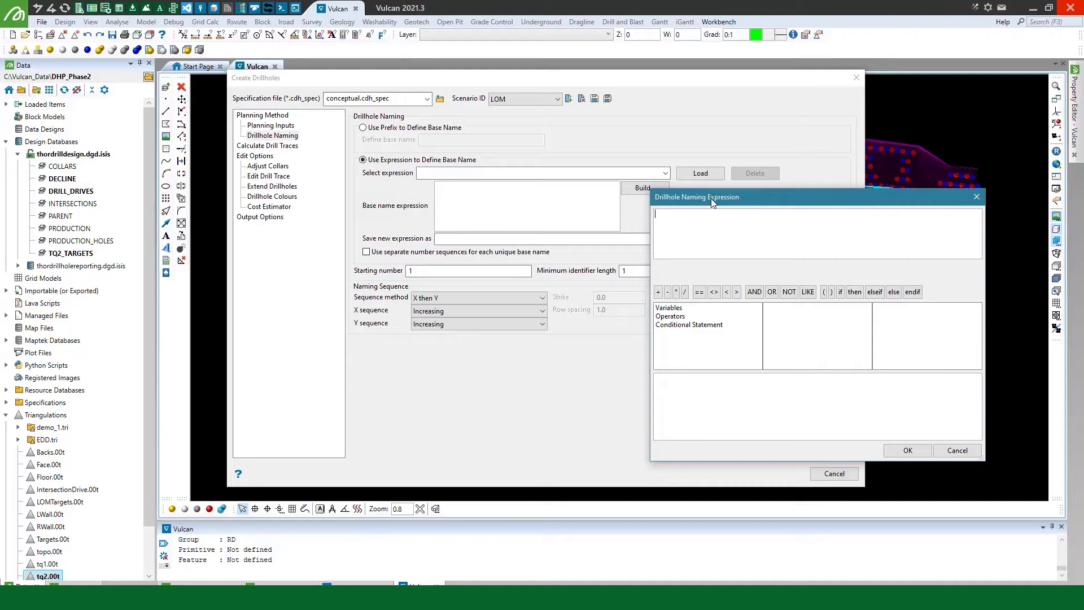
{"action": "left_click_drag", "start_coordinate": [711, 198], "coordinate": [589, 148]}
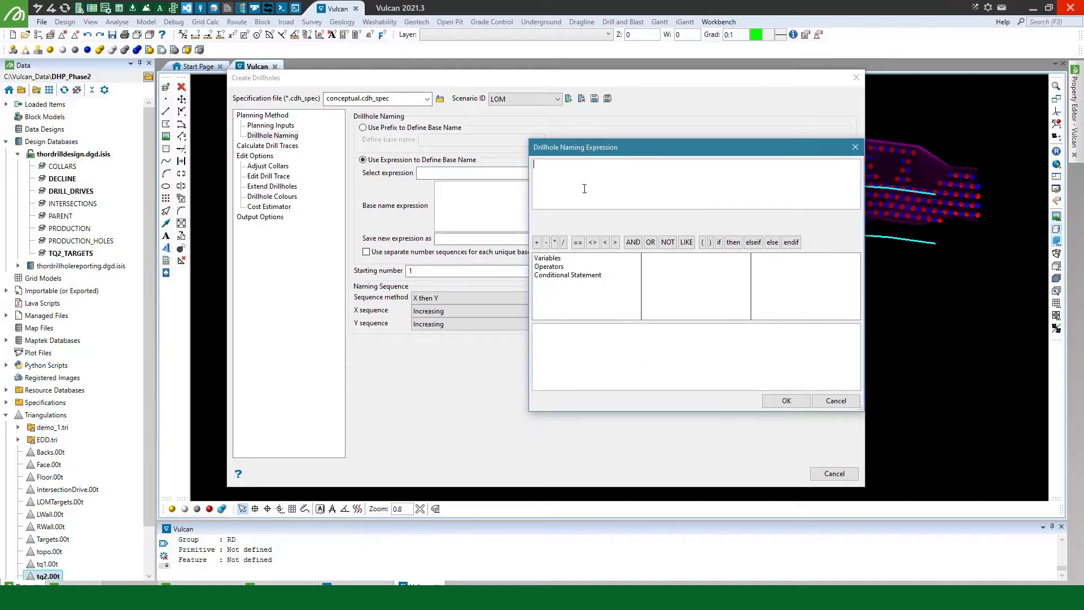
{"action": "left_click", "coordinate": [555, 259]}
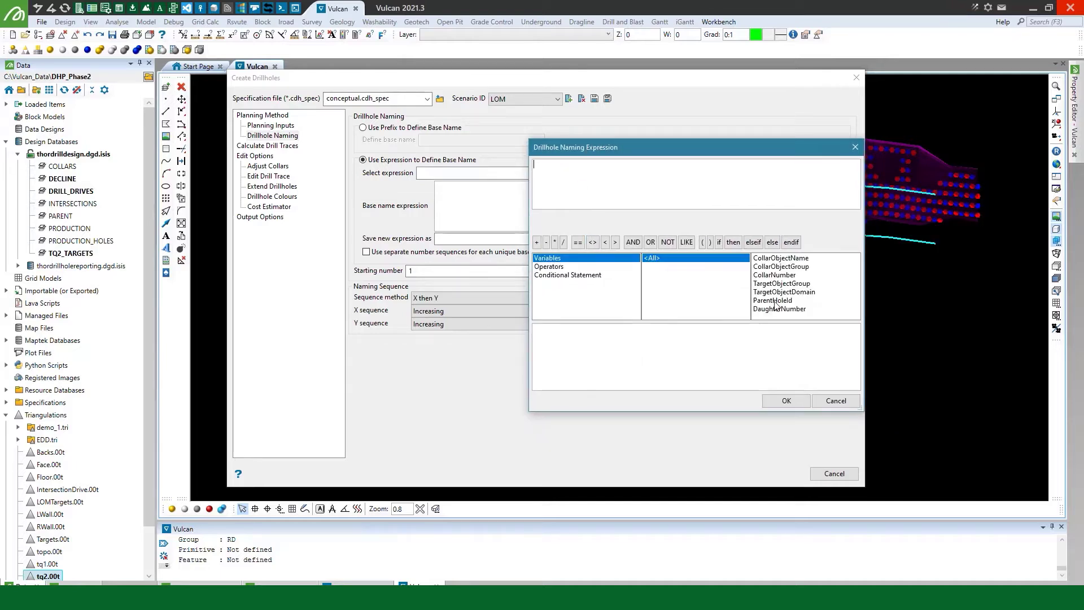
{"action": "double_click", "coordinate": [791, 258]}
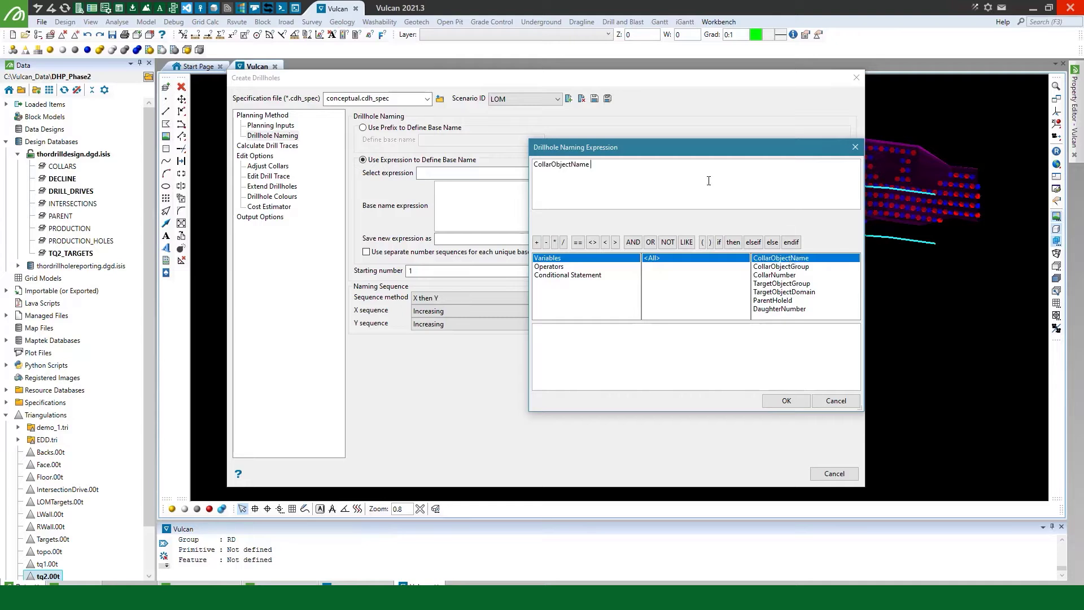
{"action": "type", "text": "+"}
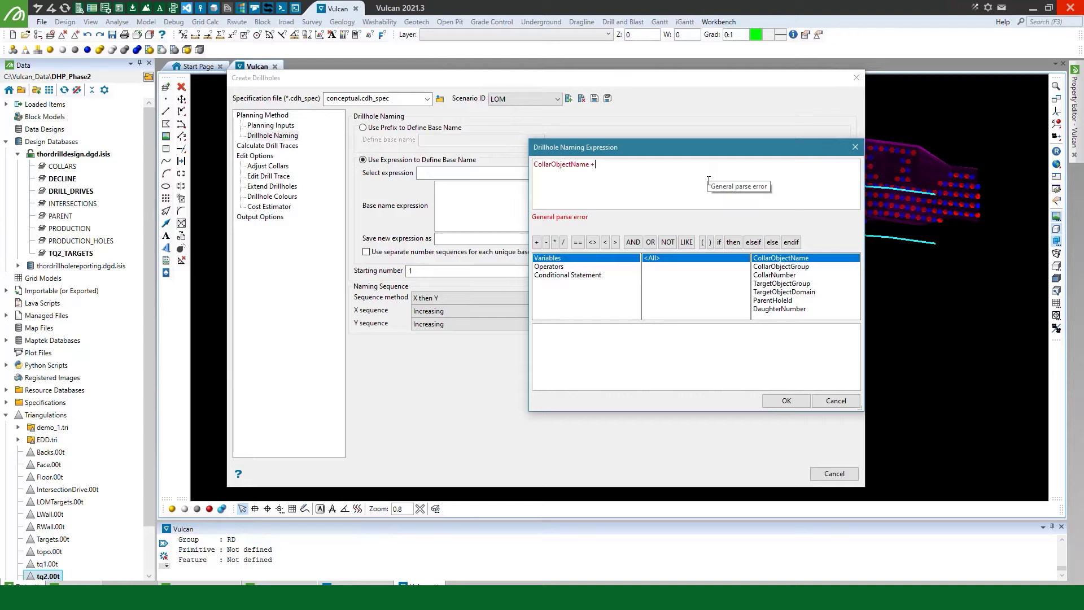
{"action": "type", "text": " \"_\" "}
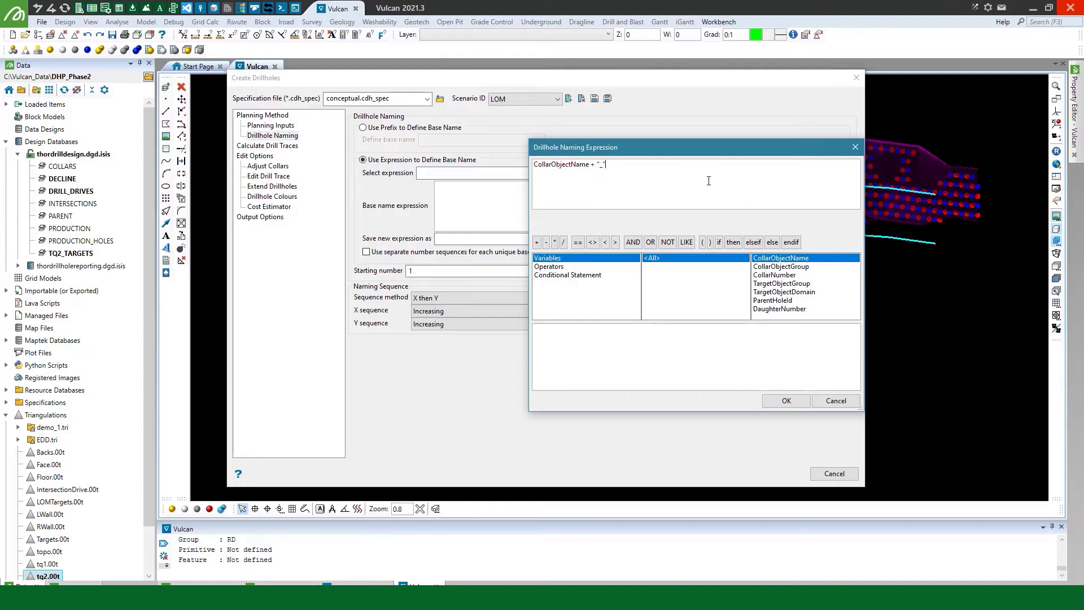
{"action": "type", "text": "+"}
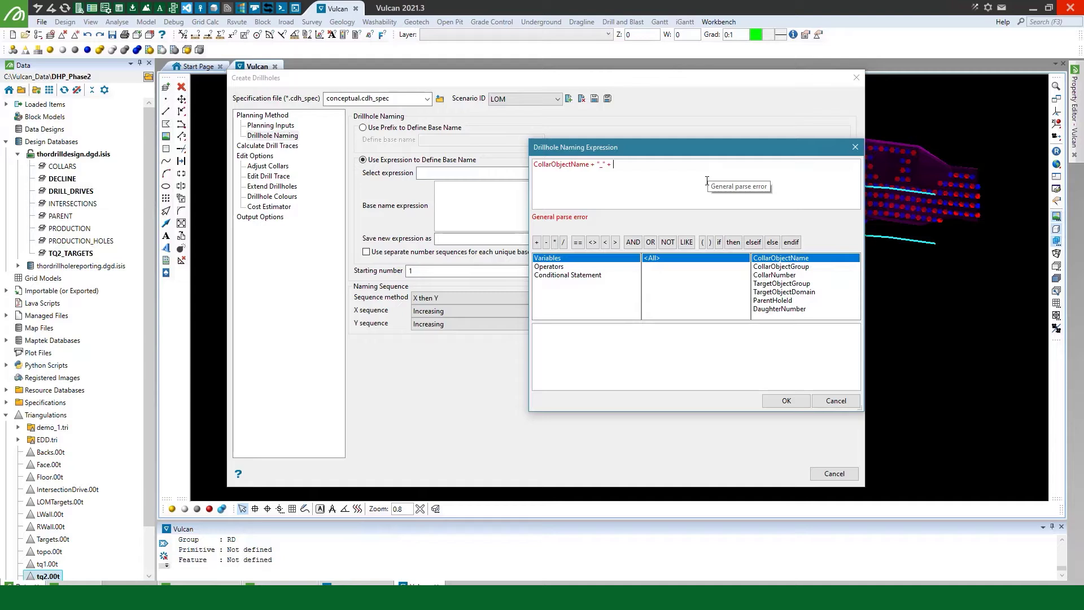
{"action": "left_click", "coordinate": [797, 296]}
{"action": "double_click", "coordinate": [796, 295]}
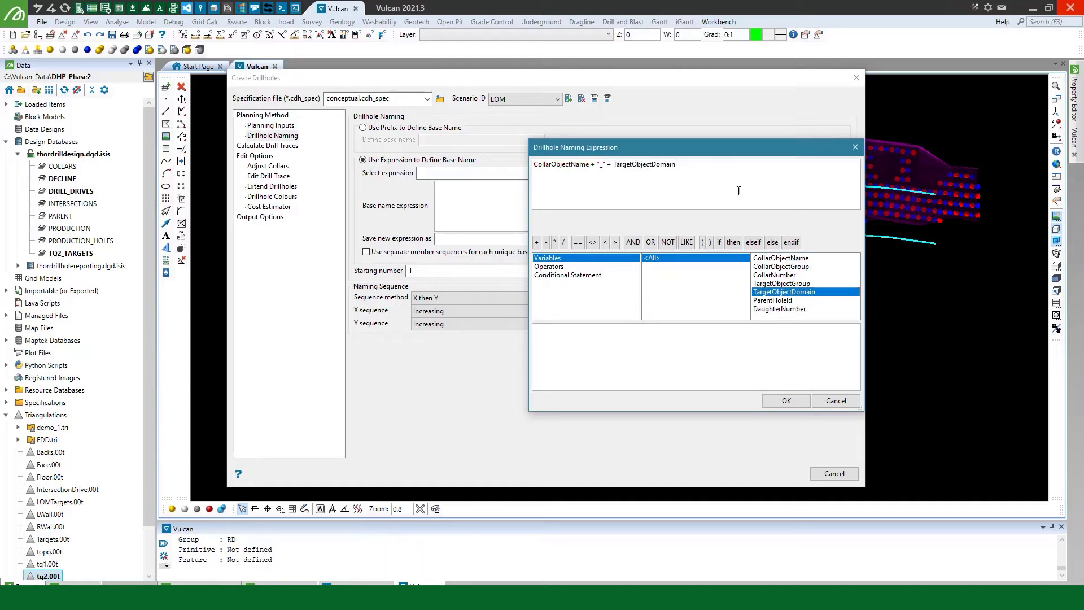
{"action": "type", "text": "+ _\""}
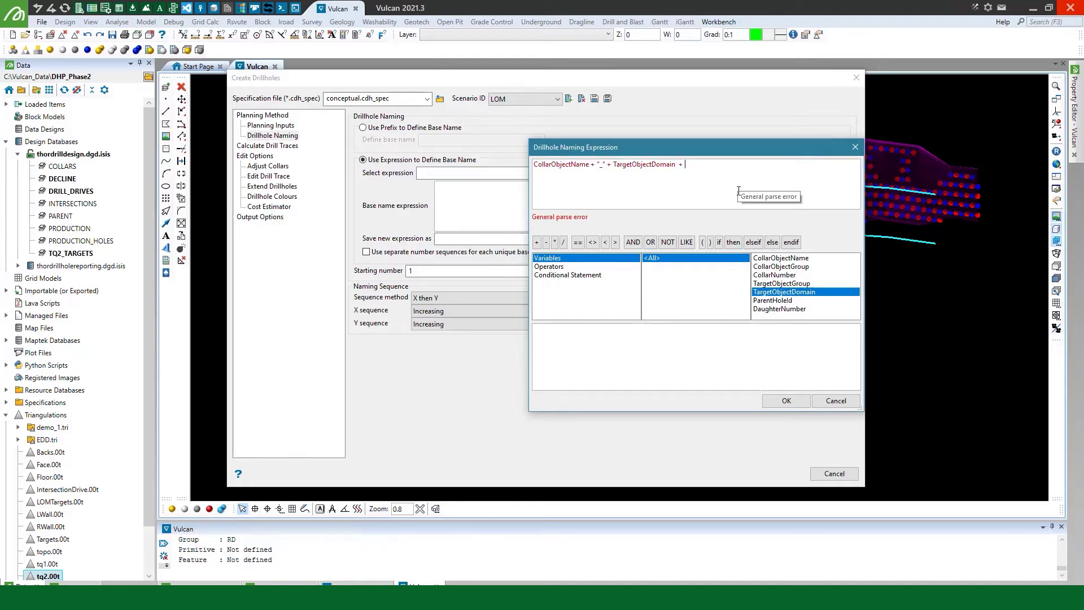
{"action": "type", "text": "\"_"}
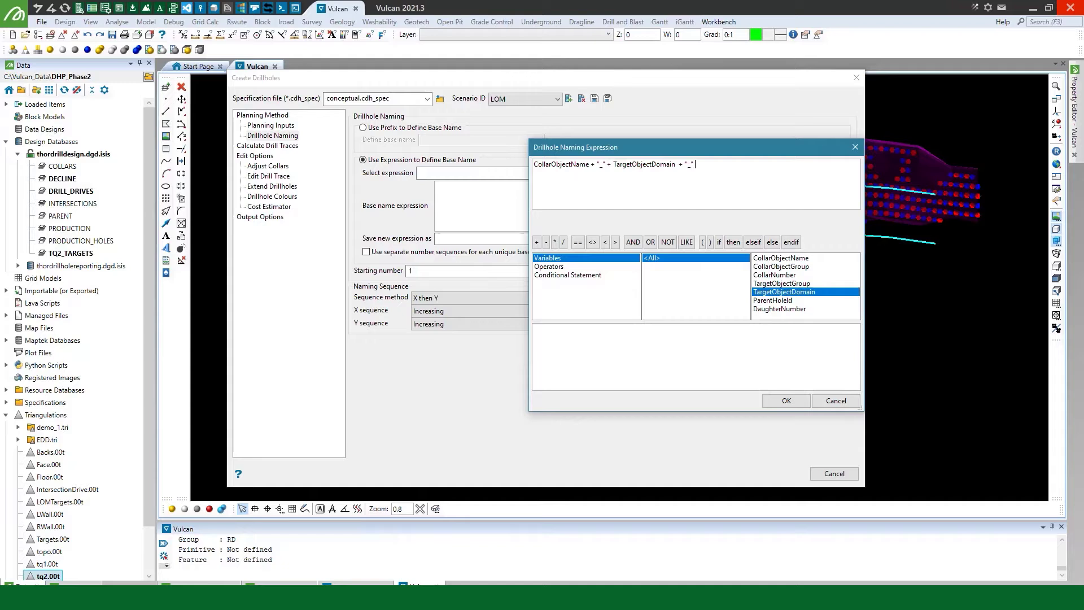
{"action": "type", "text": " +"}
{"action": "double_click", "coordinate": [791, 283]}
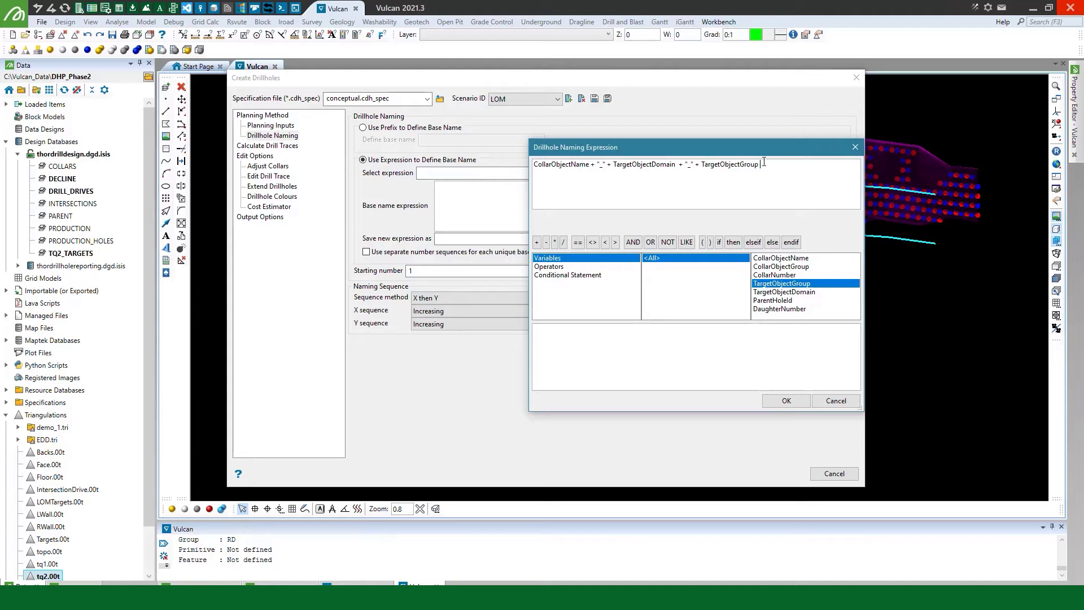
Accept the naming expression and save it as LOM, replacing the existing one
{"action": "left_click", "coordinate": [787, 400]}
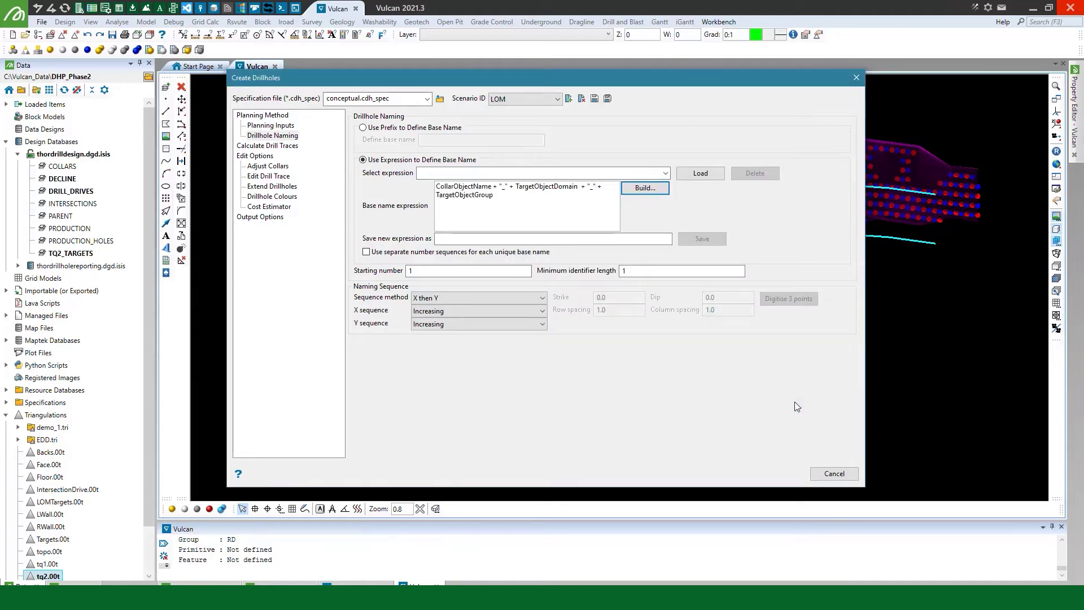
{"action": "left_click", "coordinate": [469, 243]}
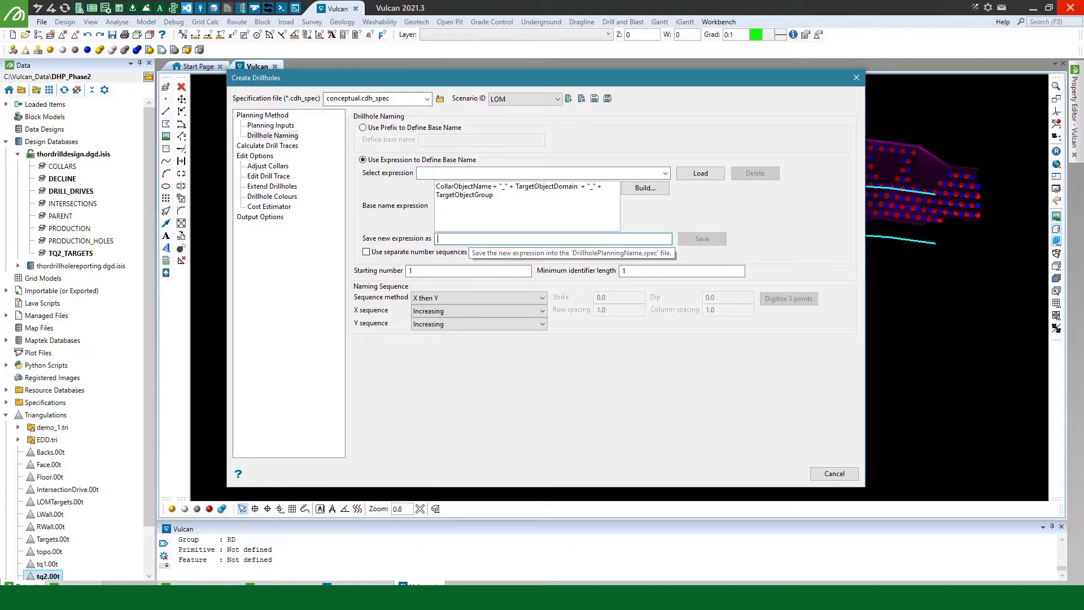
{"action": "type", "text": "LOMN"}
{"action": "key", "text": "BackSpace"}
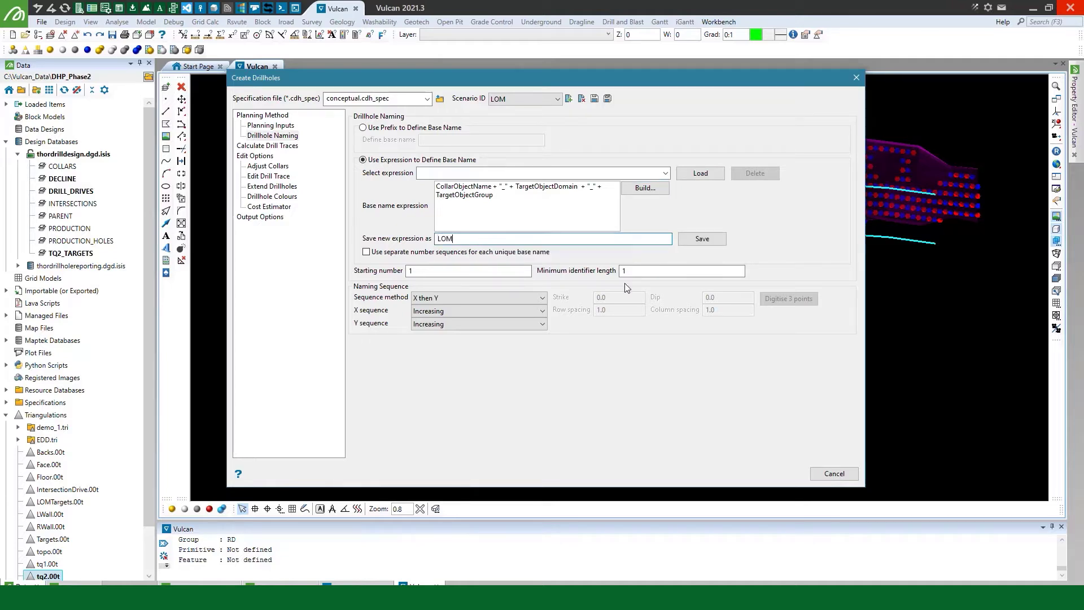
{"action": "left_click", "coordinate": [694, 242]}
{"action": "left_click", "coordinate": [543, 325]}
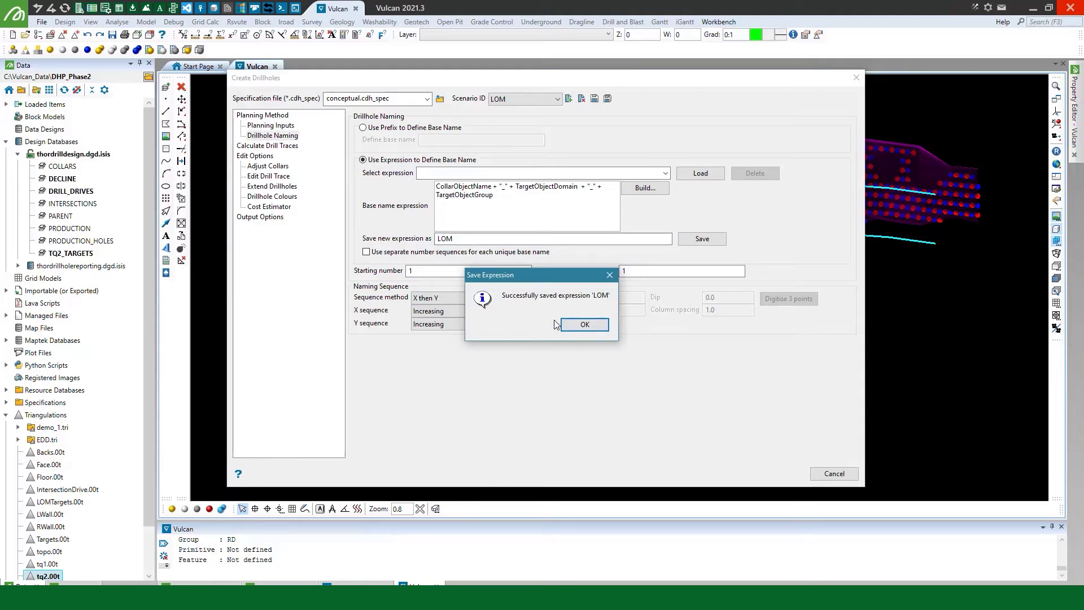
{"action": "left_click", "coordinate": [585, 326]}
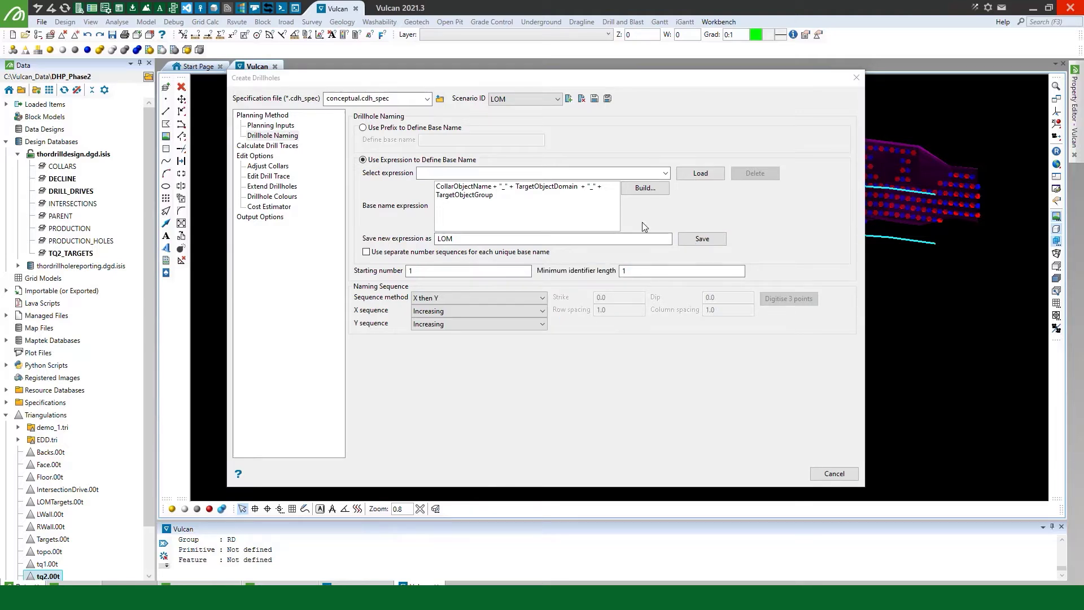
{"action": "left_click", "coordinate": [666, 173]}
{"action": "left_click", "coordinate": [710, 206]}
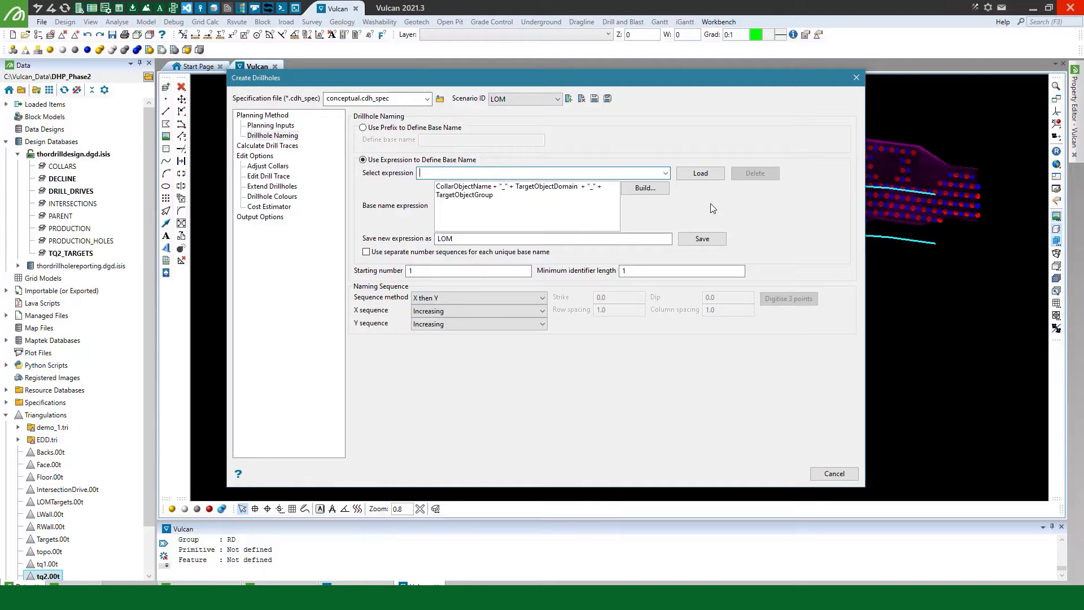
Number each unique base name separately with a minimum identifier length of 3
{"action": "left_click", "coordinate": [366, 252]}
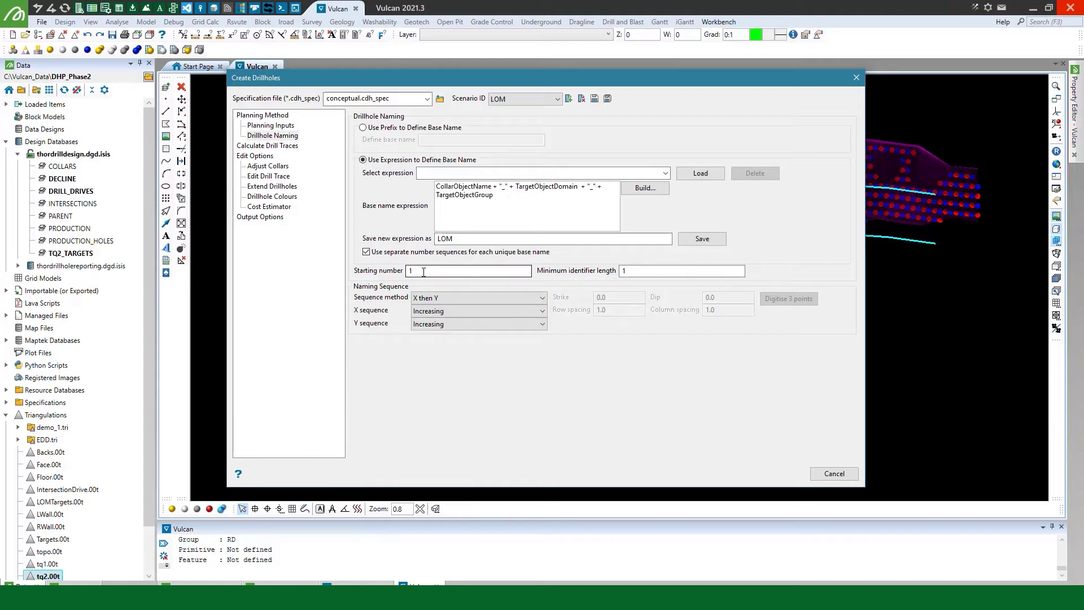
{"action": "left_click", "coordinate": [627, 272]}
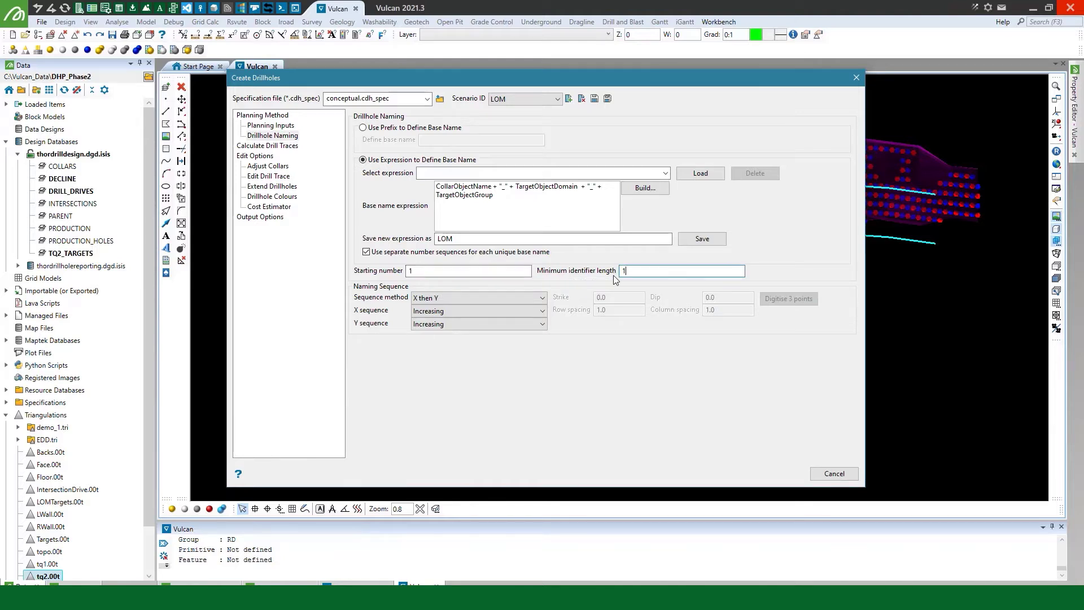
{"action": "key", "text": "BackSpace"}
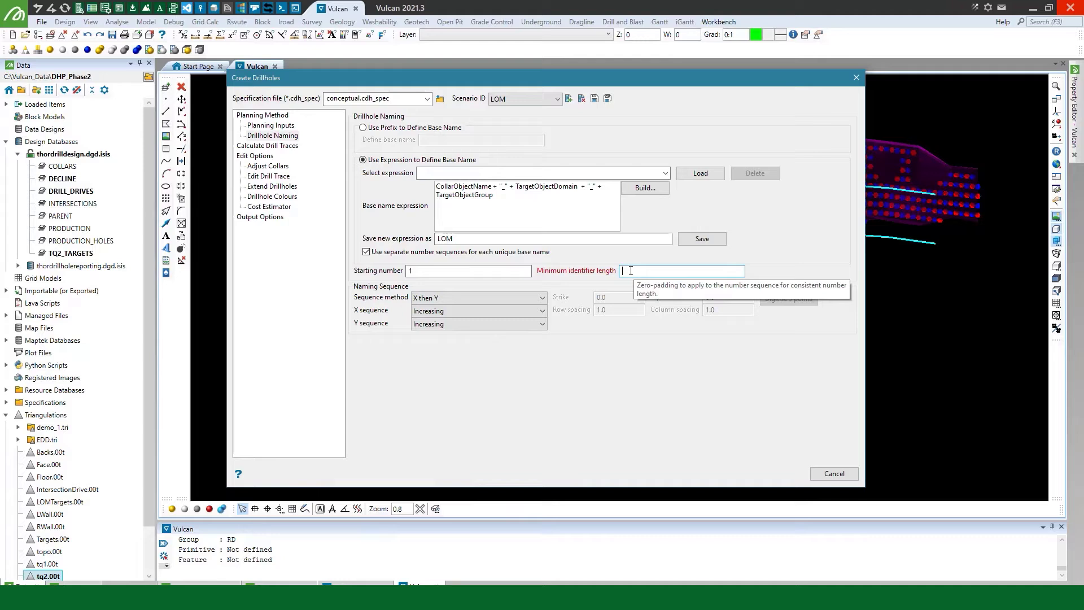
{"action": "type", "text": "3"}
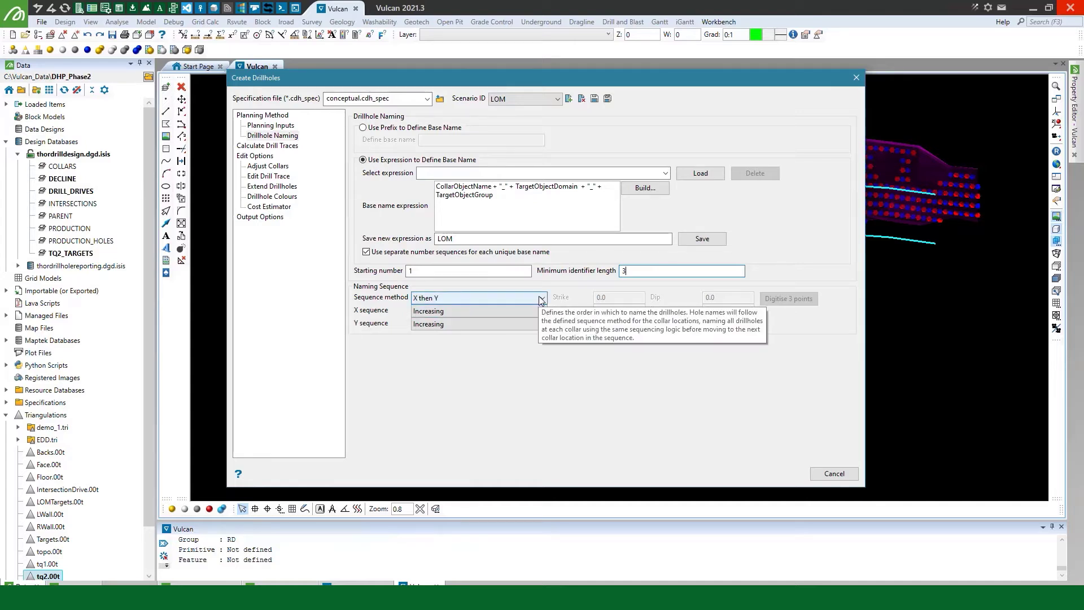
Set the naming sequence to Column then Row with strike 65 and dip -90, then open the naming help
{"action": "left_click", "coordinate": [510, 297]}
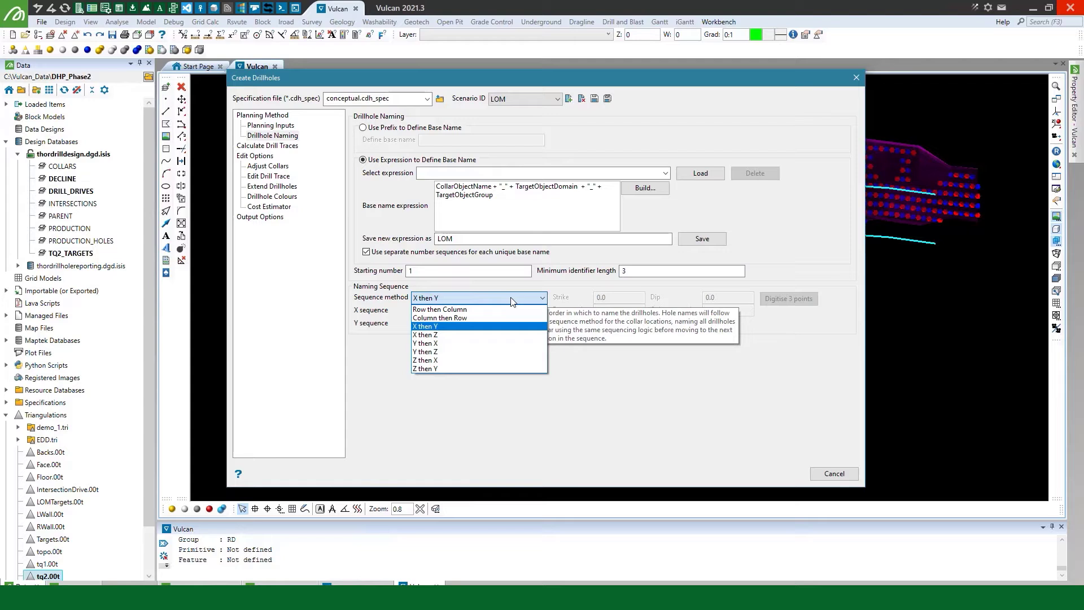
{"action": "left_click", "coordinate": [460, 318]}
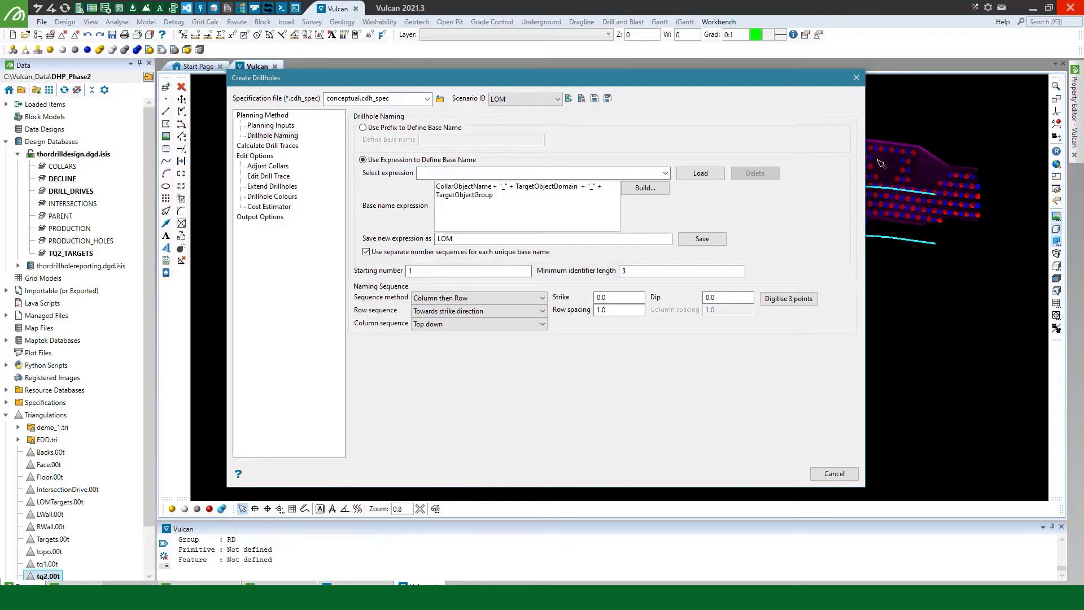
{"action": "double_click", "coordinate": [587, 300]}
{"action": "type", "text": "65"}
{"action": "key", "text": "Tab"}
{"action": "type", "text": "-90"}
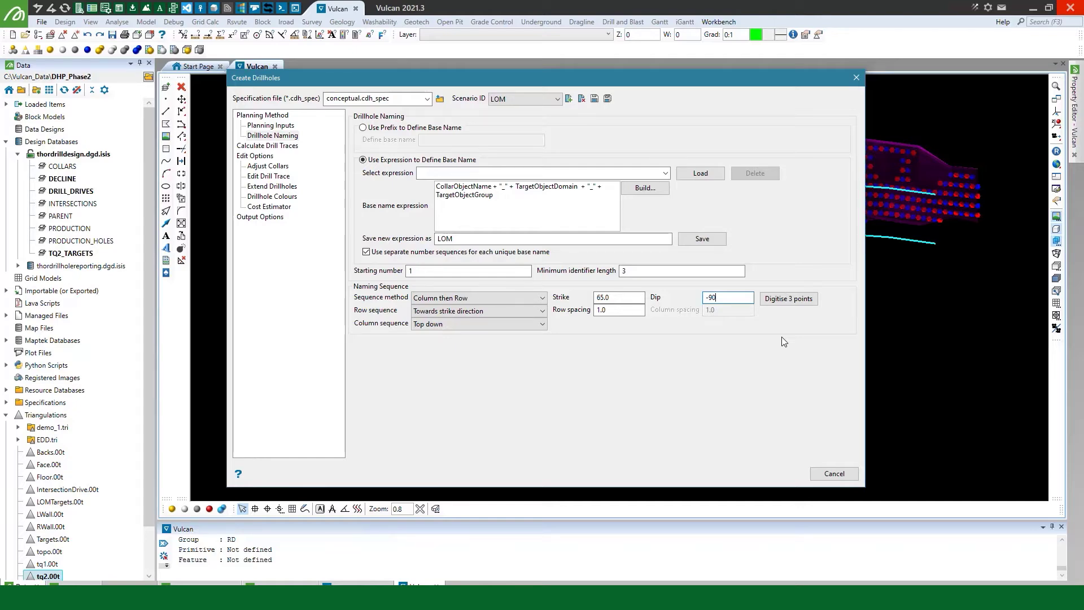
{"action": "key", "text": "F1"}
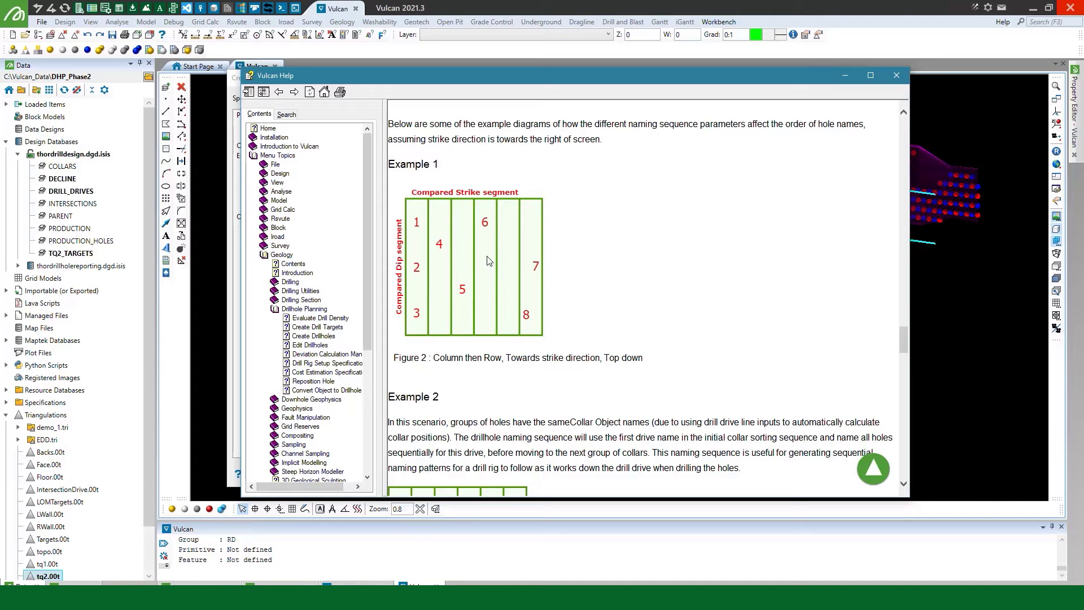
Review the naming sequence examples in Vulcan Help, then close the help window
{"action": "scroll", "coordinate": [527, 314], "scroll_direction": "down", "scroll_amount": 4}
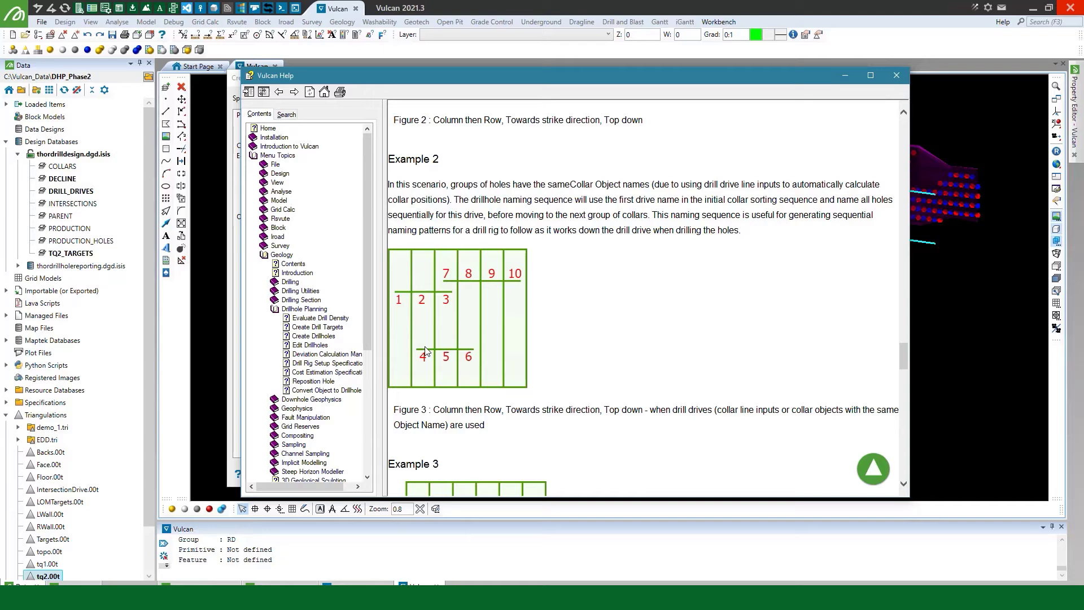
{"action": "left_click", "coordinate": [896, 76]}
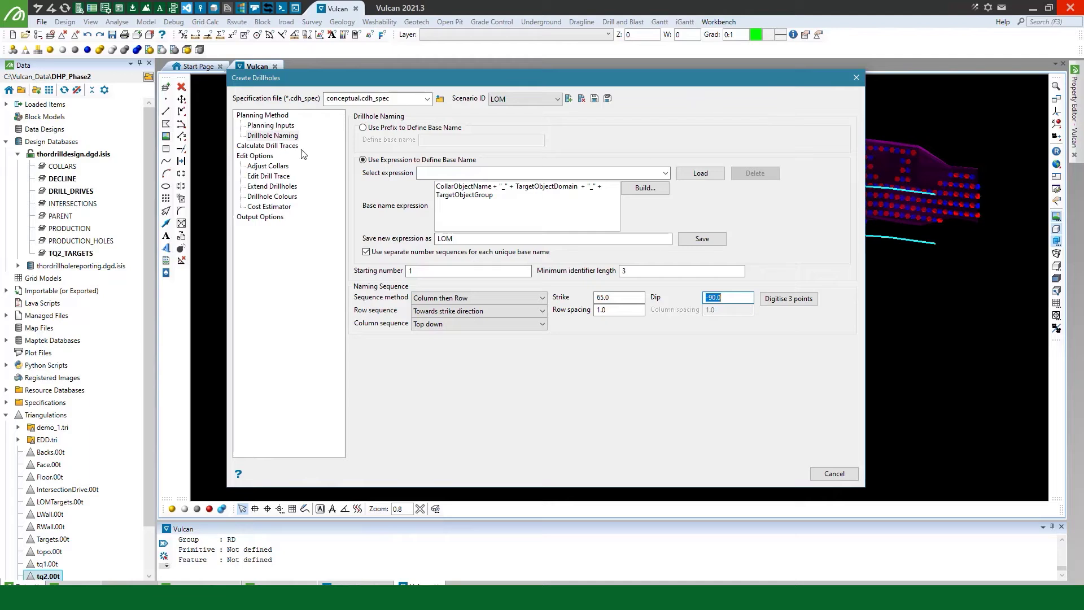
Calculate the drill traces and scroll through the resulting table of over 800 holes
{"action": "left_click", "coordinate": [274, 146]}
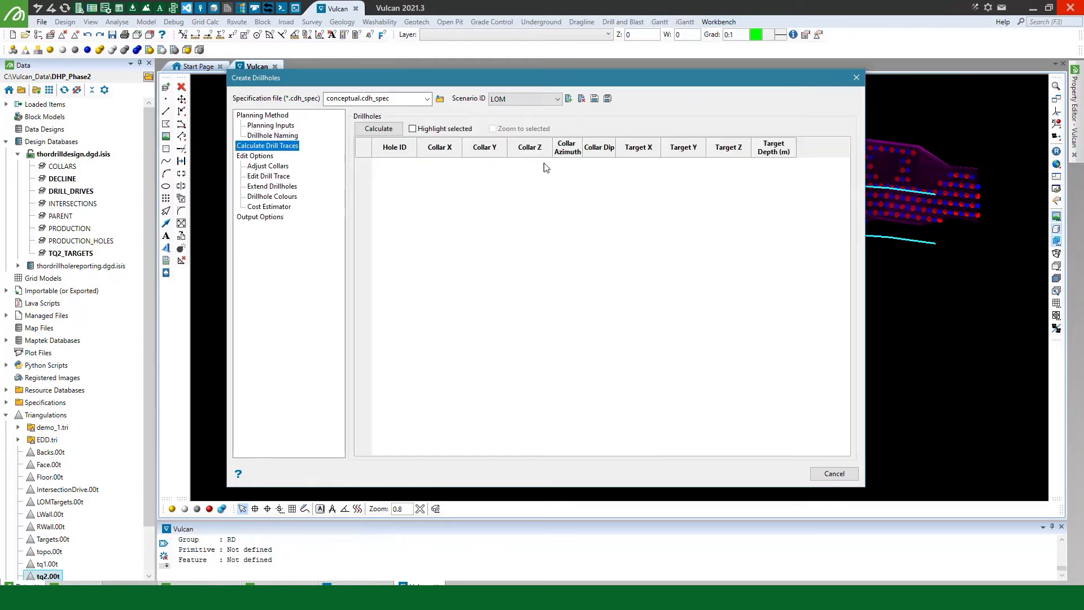
{"action": "left_click", "coordinate": [378, 130]}
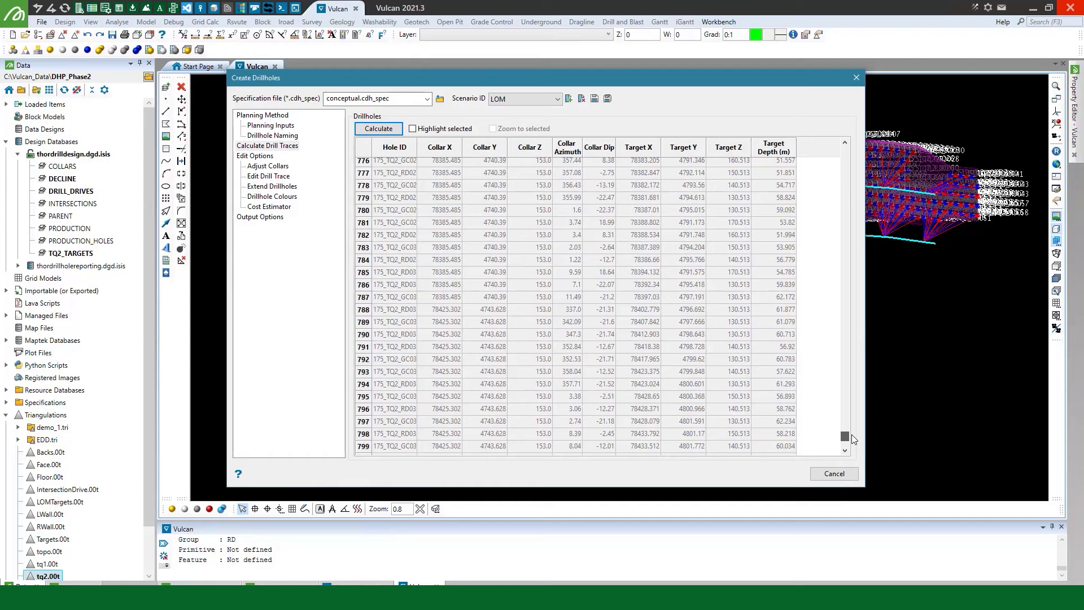
{"action": "left_click_drag", "start_coordinate": [846, 156], "coordinate": [852, 445]}
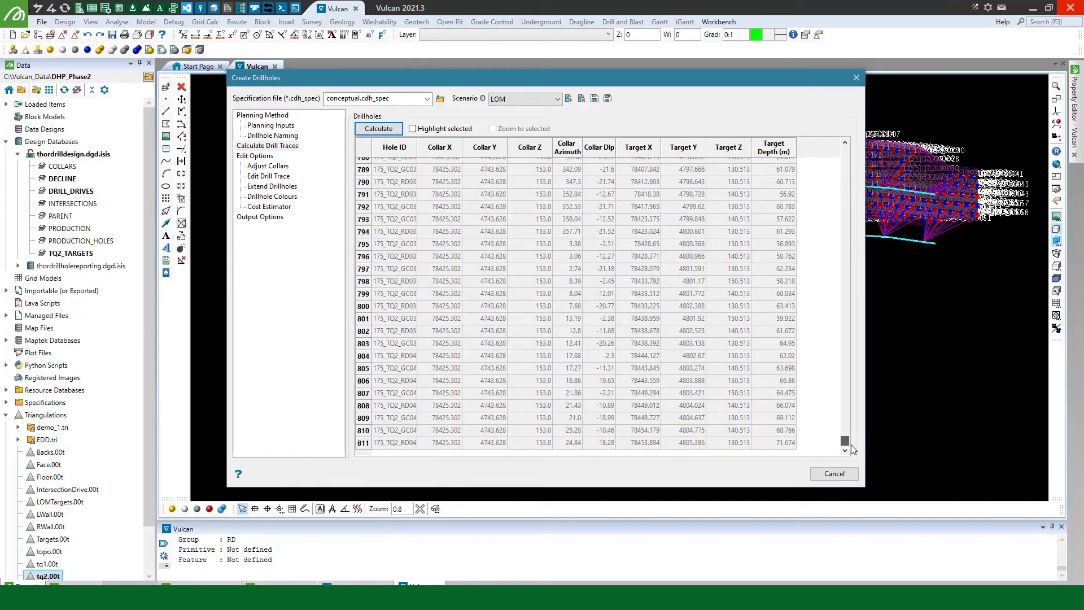
{"action": "left_click_drag", "start_coordinate": [852, 445], "coordinate": [849, 134]}
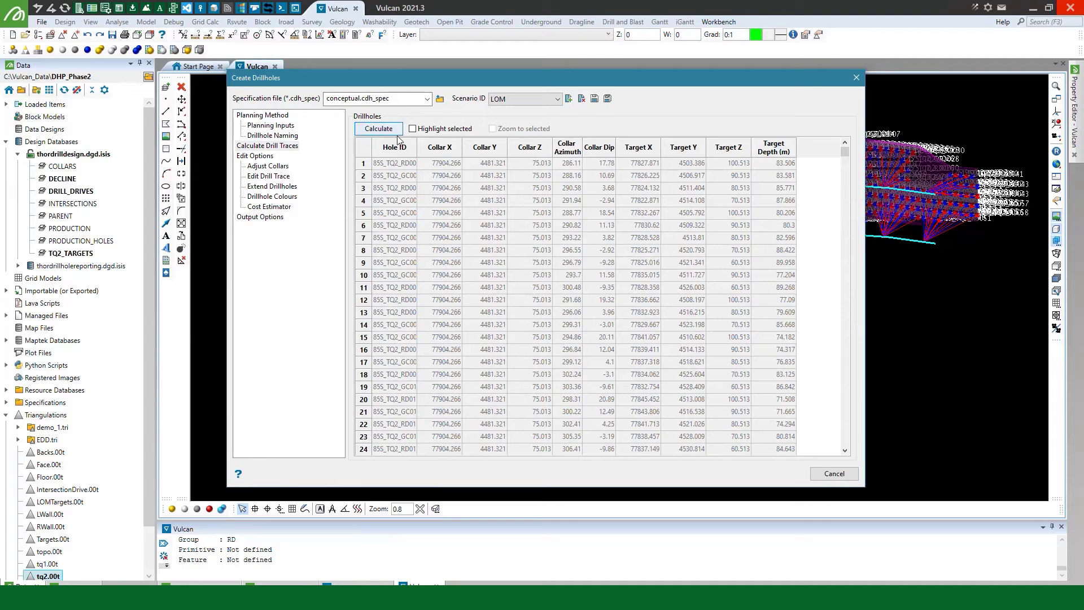
{"action": "left_click", "coordinate": [413, 129]}
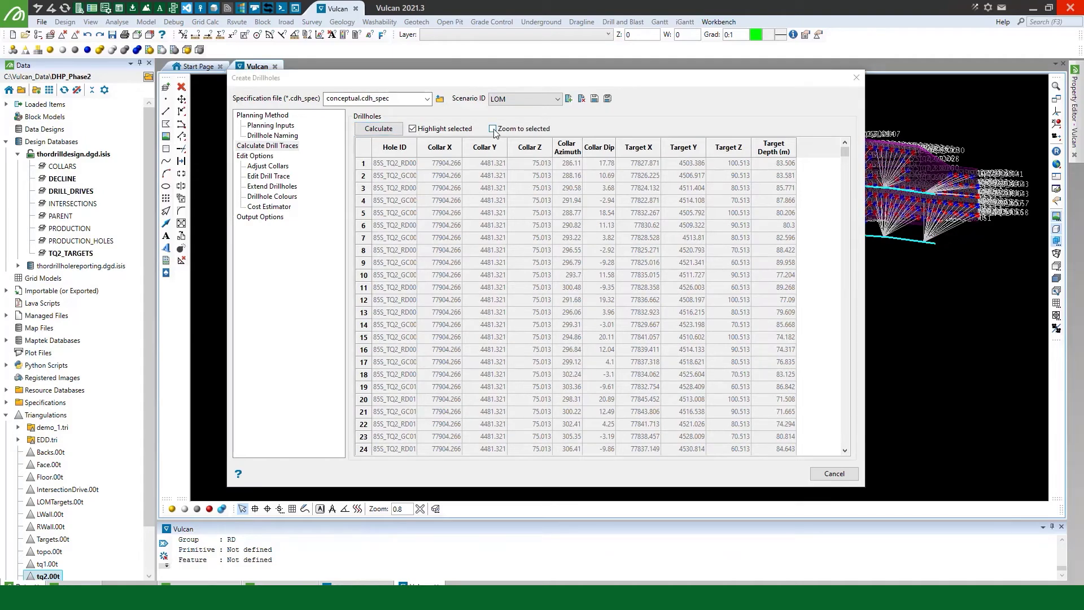
{"action": "left_click", "coordinate": [493, 130]}
{"action": "left_click", "coordinate": [364, 163]}
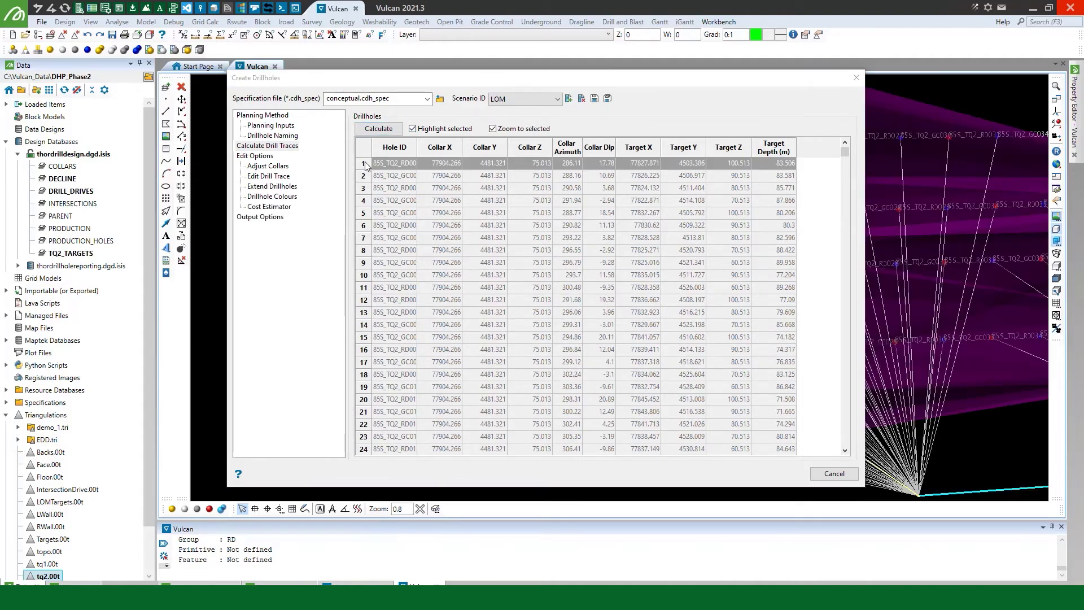
{"action": "left_click_drag", "start_coordinate": [386, 85], "coordinate": [449, 424]}
{"action": "scroll", "coordinate": [370, 173], "scroll_direction": "down", "scroll_amount": 2}
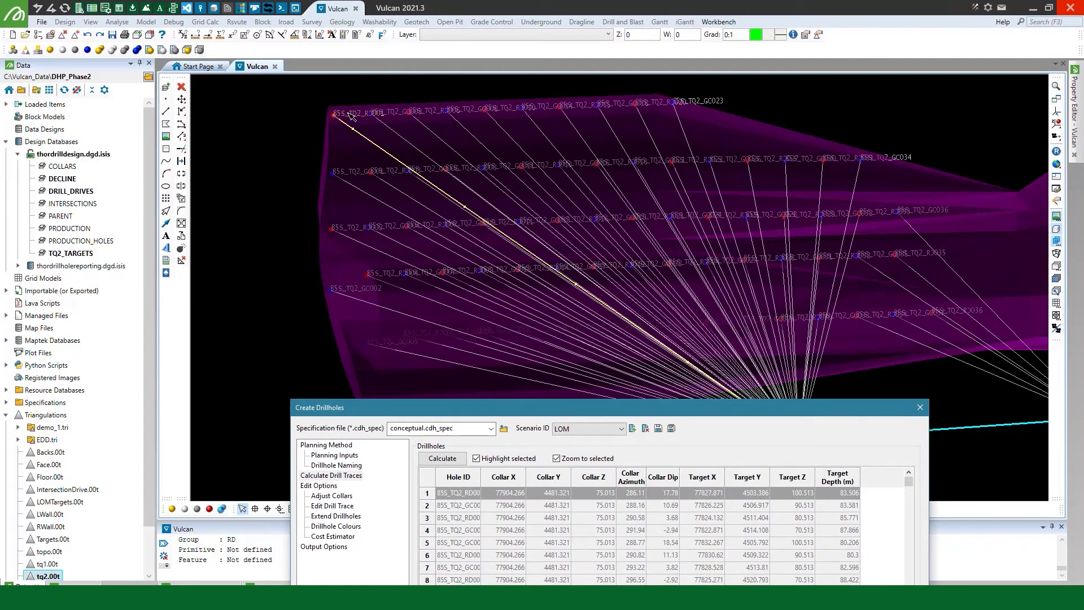
{"action": "scroll", "coordinate": [367, 181], "scroll_direction": "up", "scroll_amount": 2}
{"action": "scroll", "coordinate": [362, 186], "scroll_direction": "down", "scroll_amount": 2}
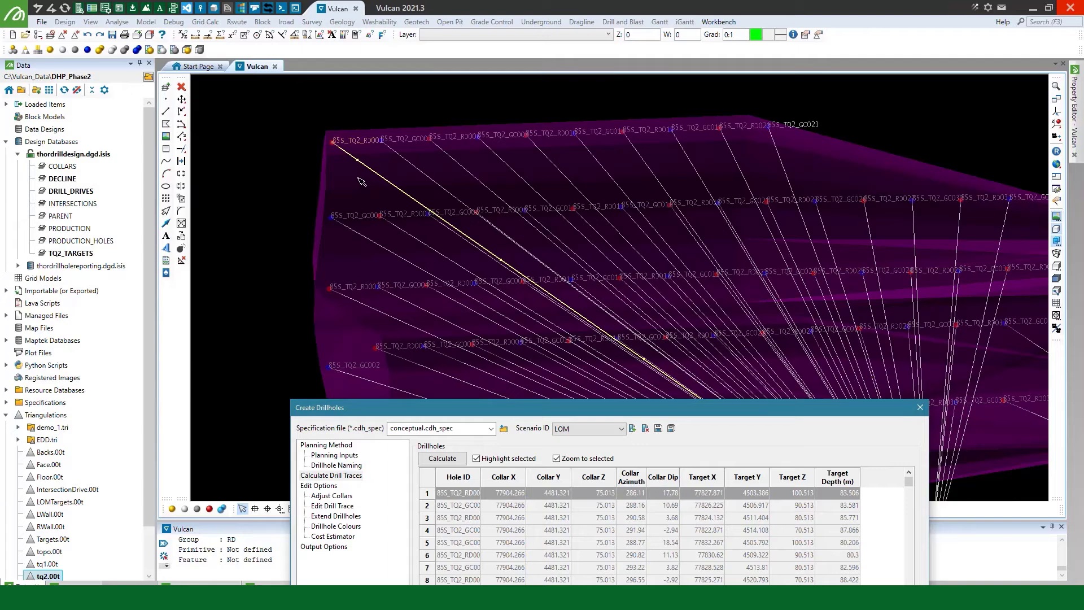
{"action": "scroll", "coordinate": [511, 145], "scroll_direction": "up", "scroll_amount": 1}
{"action": "scroll", "coordinate": [509, 148], "scroll_direction": "up", "scroll_amount": 1}
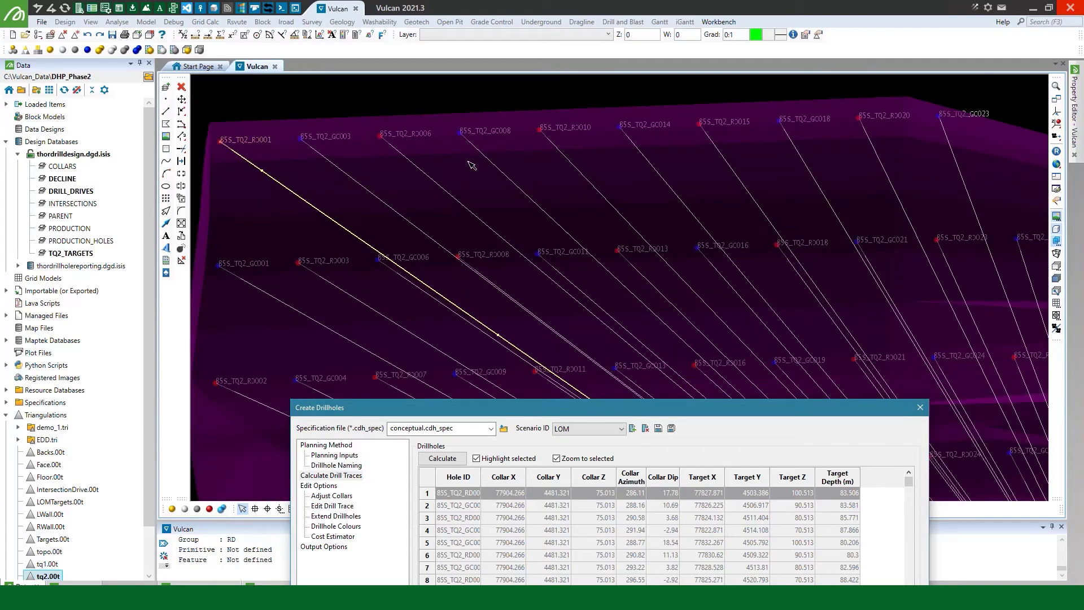
{"action": "scroll", "coordinate": [471, 165], "scroll_direction": "down", "scroll_amount": 3}
{"action": "left_click_drag", "start_coordinate": [540, 409], "coordinate": [523, 70]}
{"action": "left_click", "coordinate": [458, 119]}
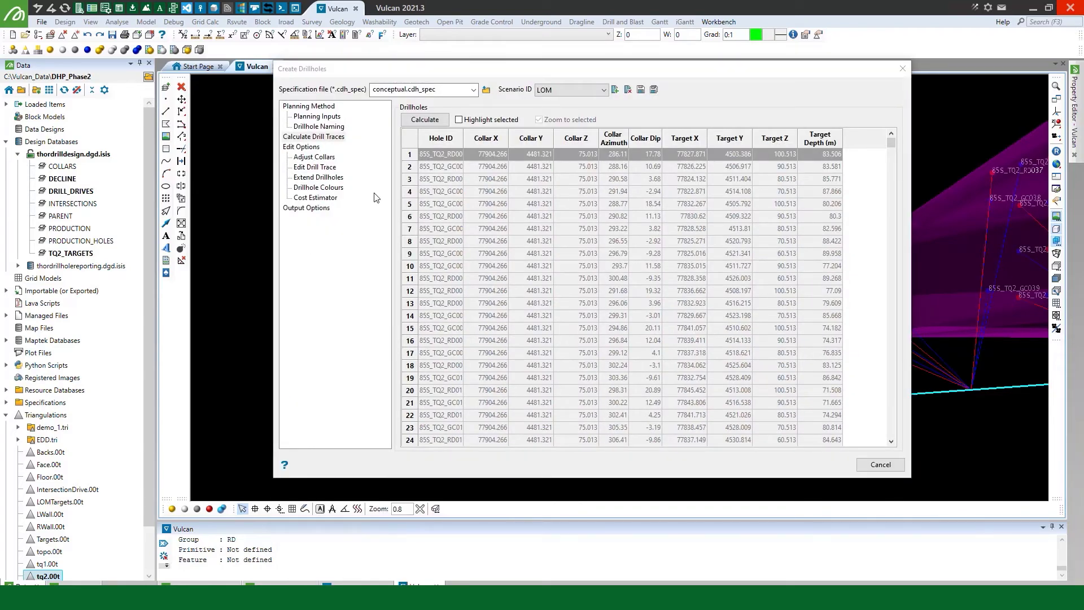
{"action": "left_click_drag", "start_coordinate": [451, 65], "coordinate": [445, 440]}
{"action": "scroll", "coordinate": [373, 268], "scroll_direction": "down", "scroll_amount": 2}
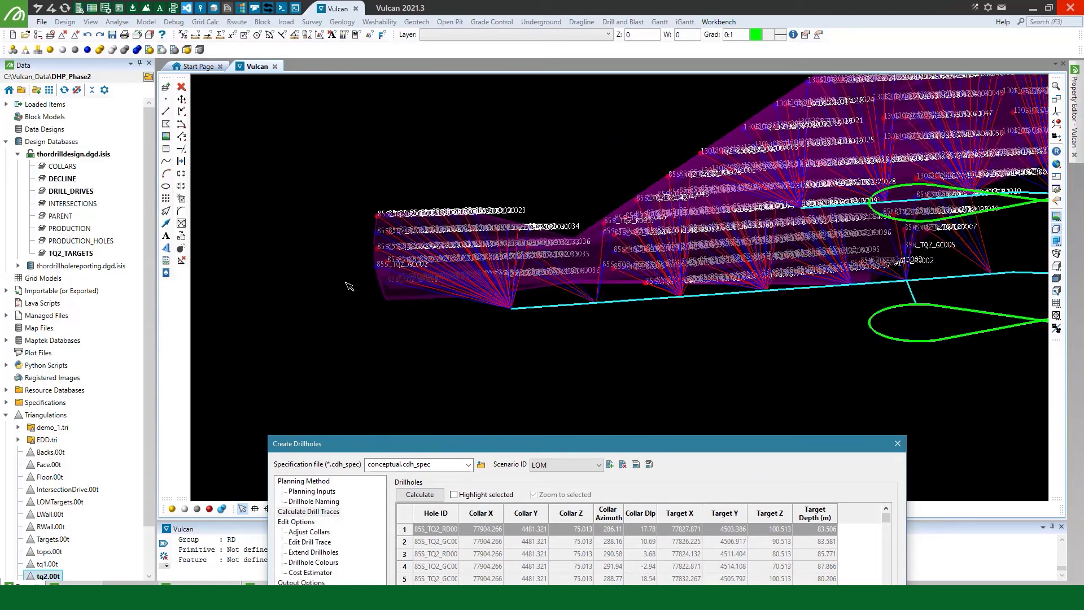
{"action": "scroll", "coordinate": [352, 287], "scroll_direction": "down", "scroll_amount": 2}
{"action": "scroll", "coordinate": [490, 261], "scroll_direction": "down", "scroll_amount": 1}
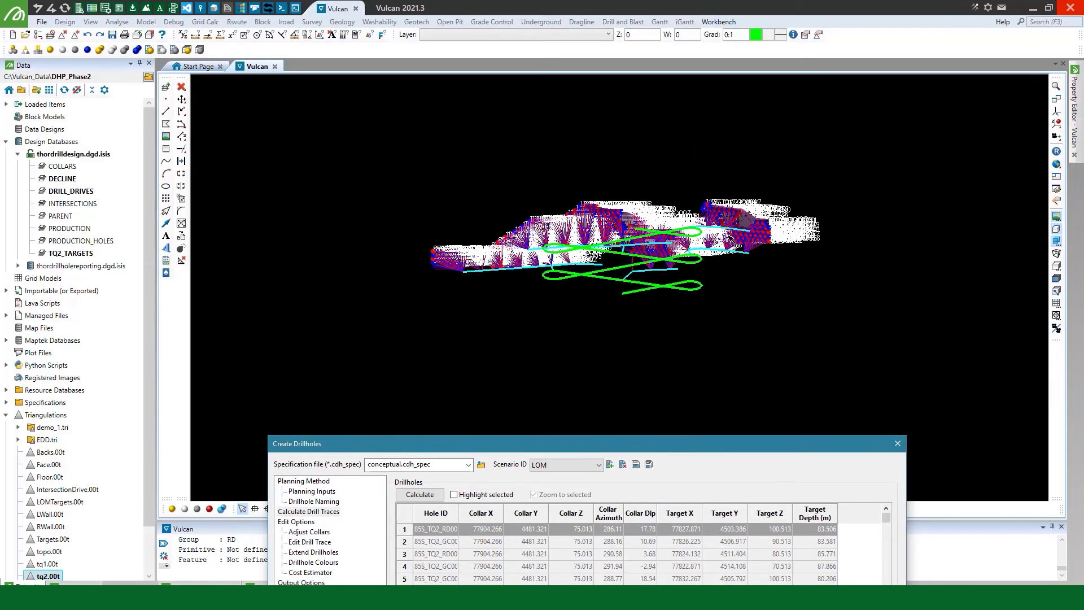
{"action": "scroll", "coordinate": [731, 239], "scroll_direction": "up", "scroll_amount": 3}
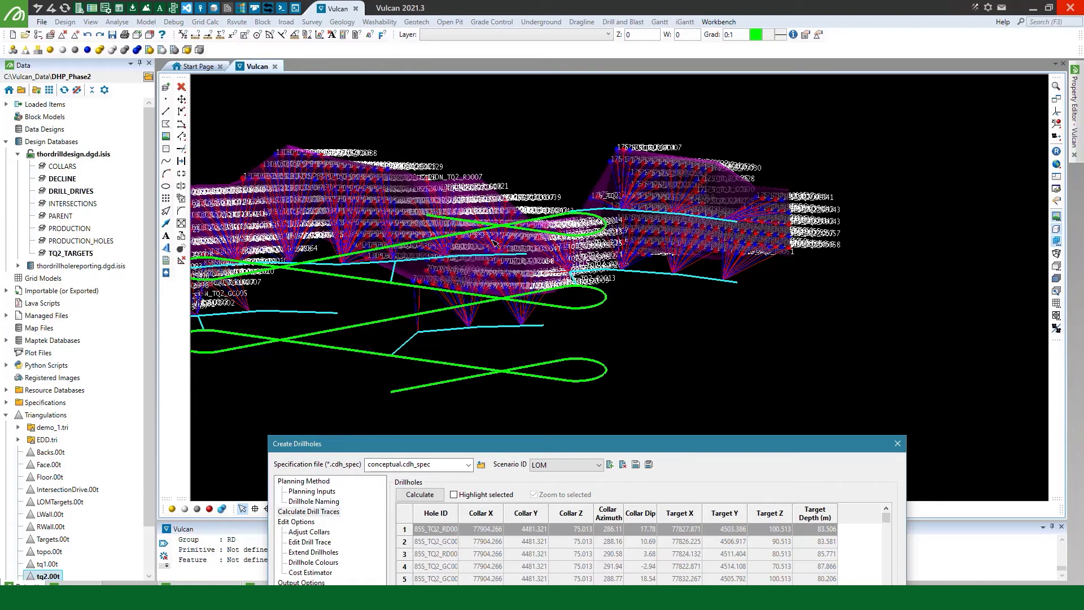
{"action": "key", "text": "Left"}
{"action": "key", "text": "Left"}
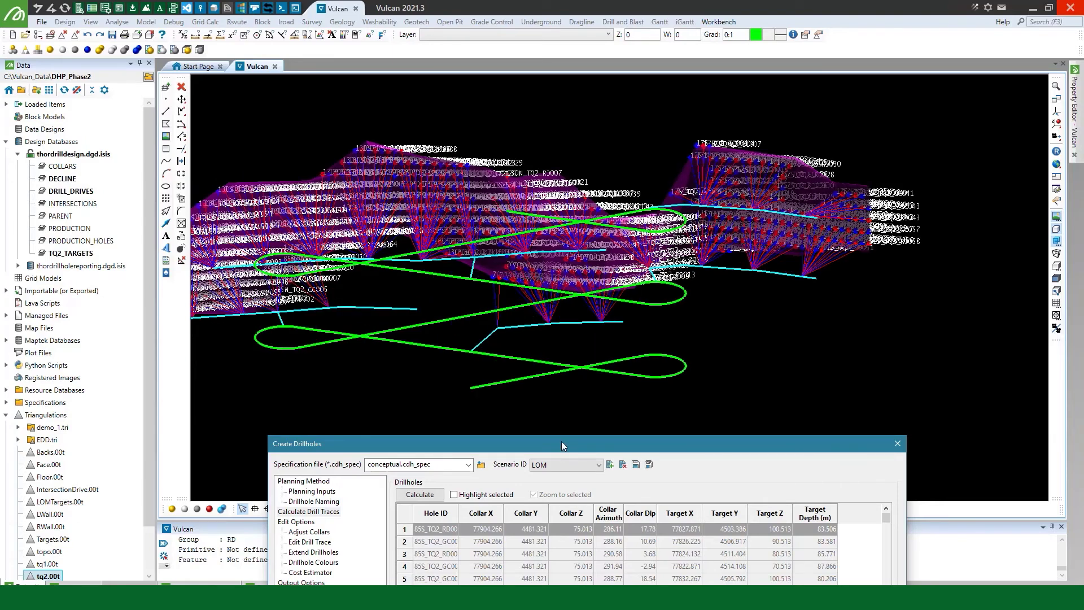
{"action": "left_click_drag", "start_coordinate": [561, 442], "coordinate": [562, 95]}
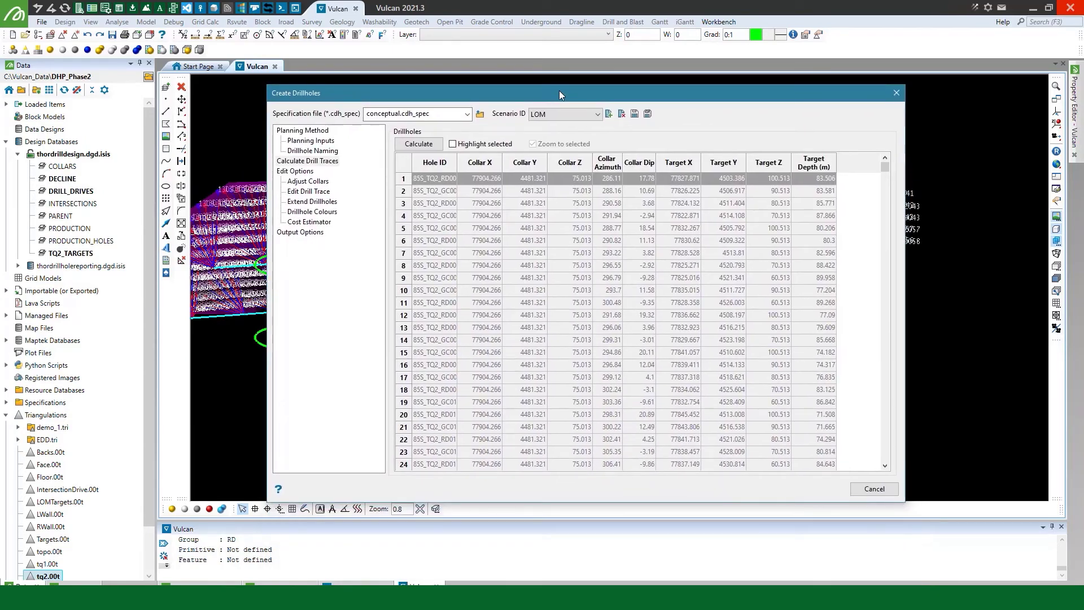
Extend all drillholes 10 m past their last intersection with the tq2.00t triangulation
{"action": "left_click", "coordinate": [312, 203]}
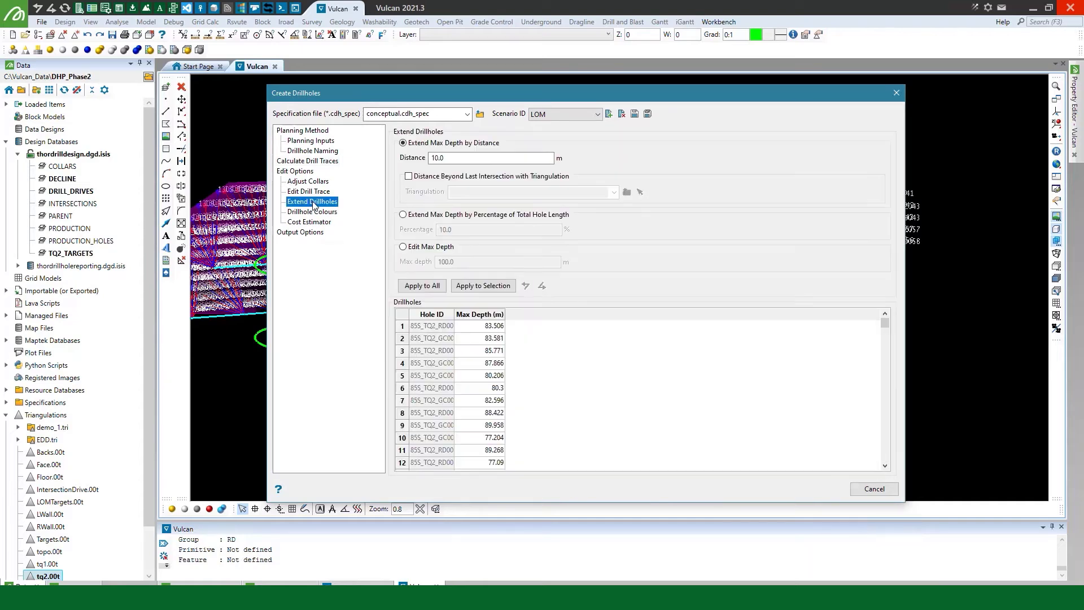
{"action": "left_click", "coordinate": [409, 177]}
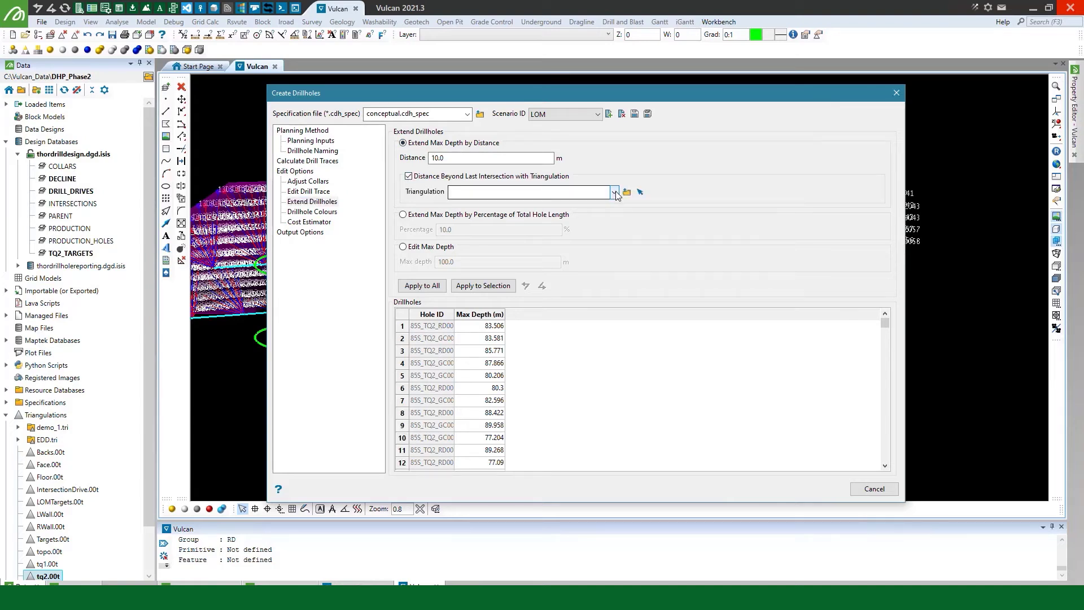
{"action": "left_click", "coordinate": [614, 193]}
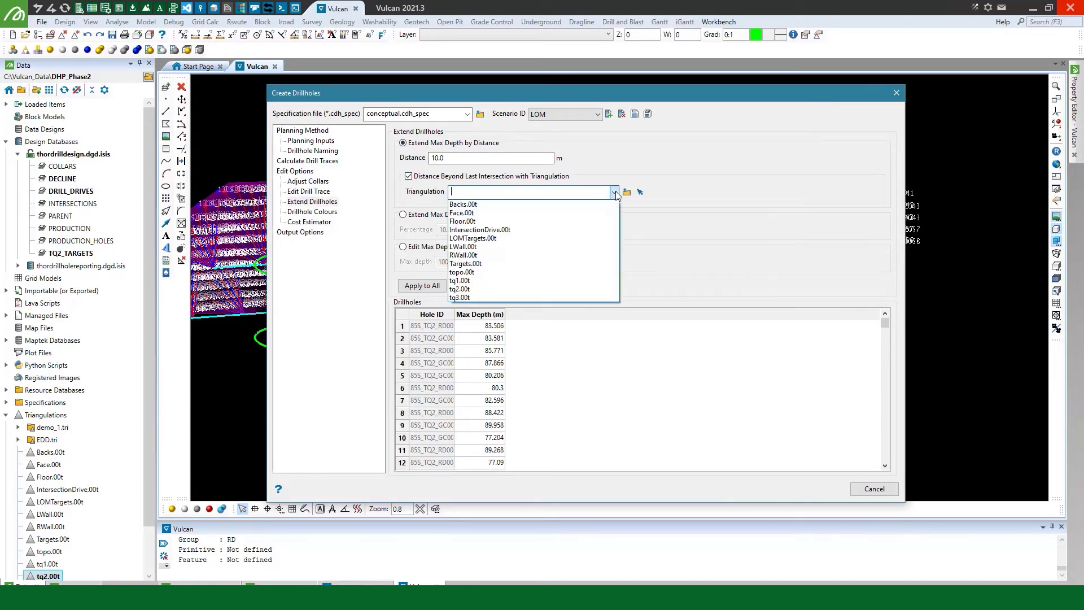
{"action": "left_click", "coordinate": [468, 289]}
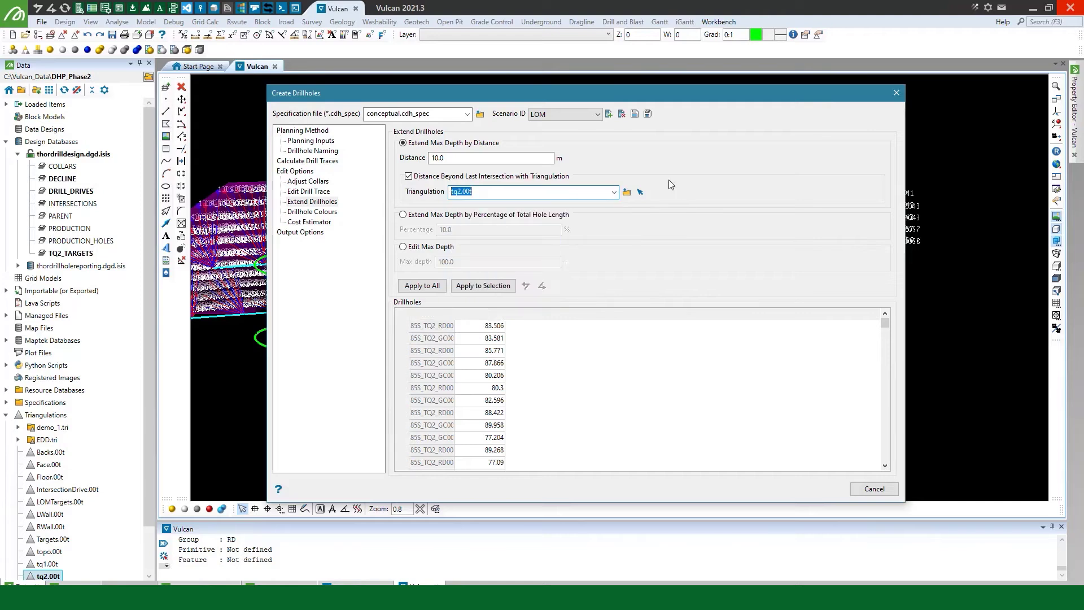
{"action": "left_click", "coordinate": [421, 288]}
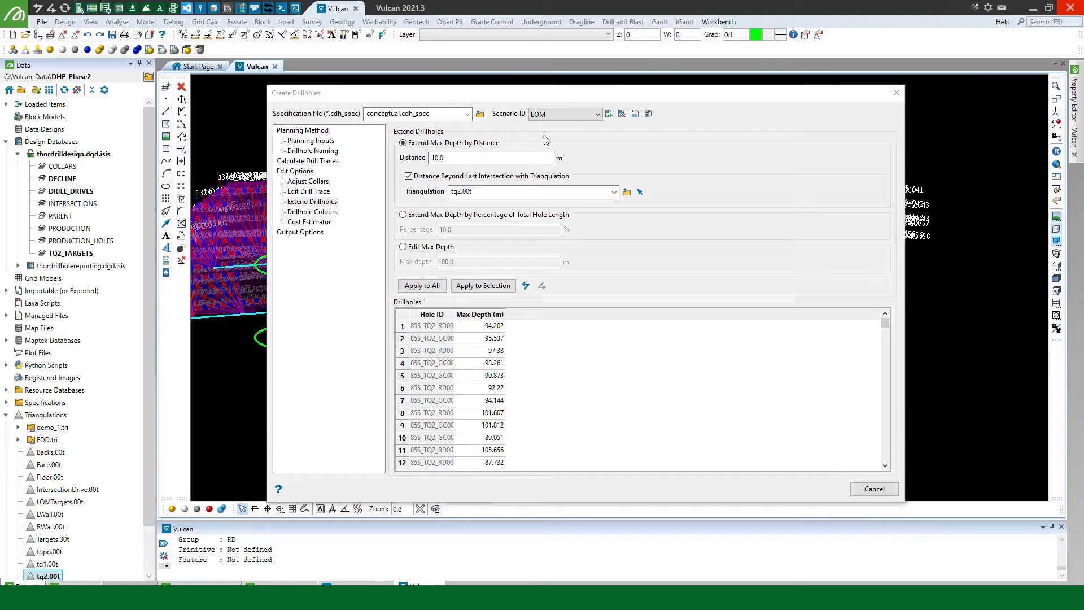
{"action": "left_click_drag", "start_coordinate": [539, 98], "coordinate": [637, 458]}
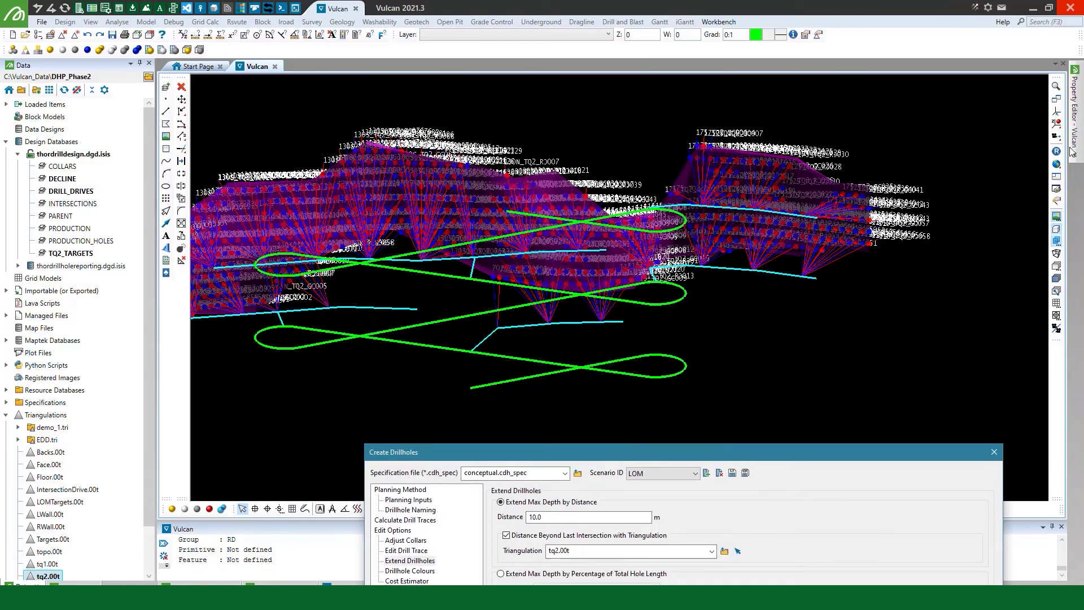
{"action": "left_click", "coordinate": [1059, 113]}
{"action": "scroll", "coordinate": [347, 257], "scroll_direction": "up", "scroll_amount": 2}
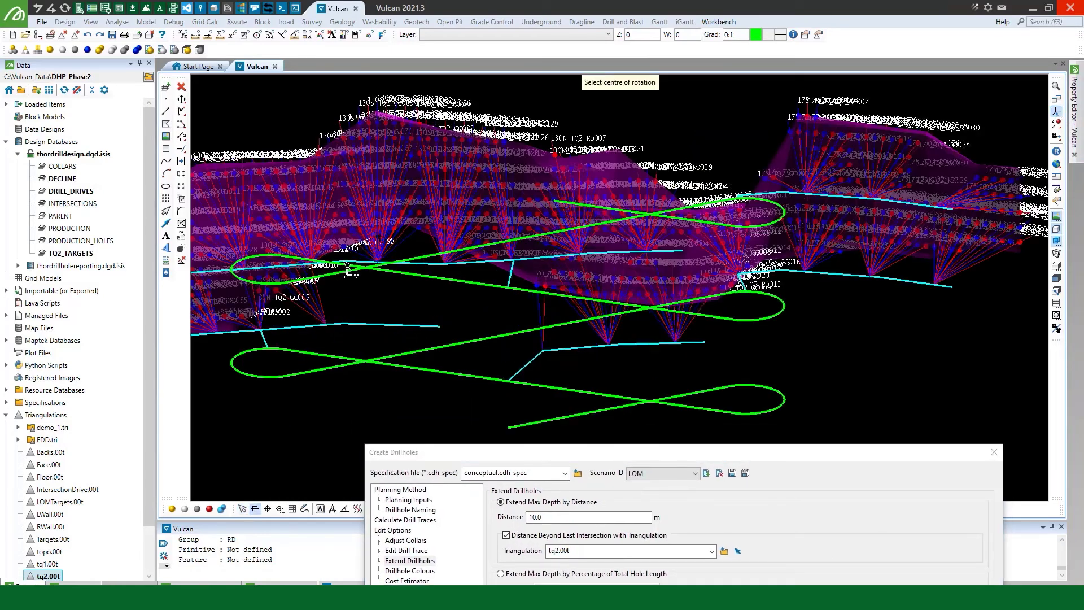
{"action": "left_click_drag", "start_coordinate": [407, 275], "coordinate": [343, 249]}
{"action": "scroll", "coordinate": [347, 236], "scroll_direction": "up", "scroll_amount": 2}
{"action": "scroll", "coordinate": [395, 235], "scroll_direction": "up", "scroll_amount": 3}
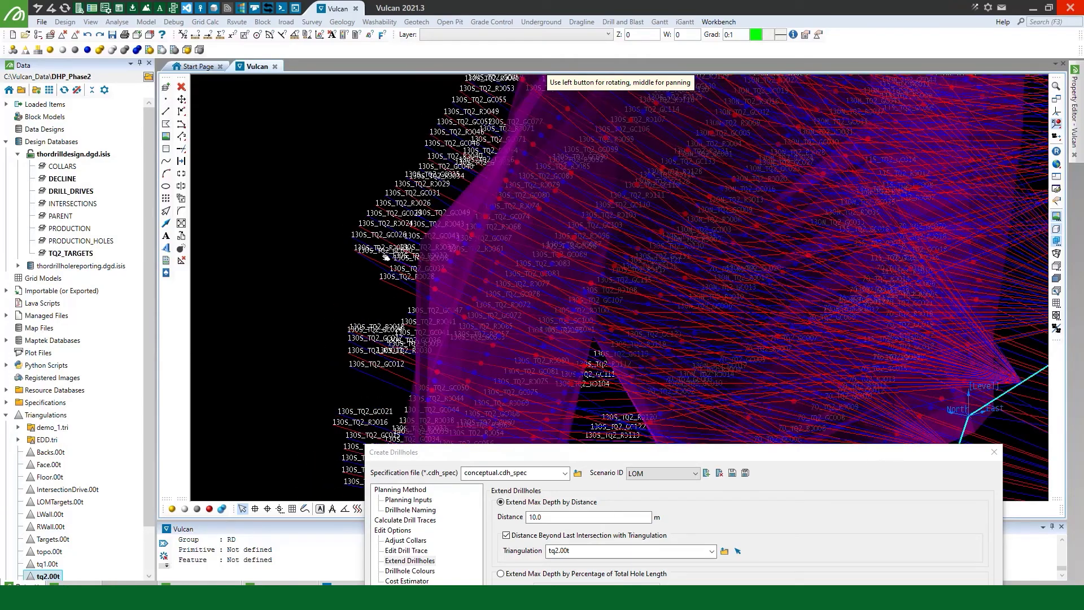
{"action": "scroll", "coordinate": [387, 241], "scroll_direction": "down", "scroll_amount": 5}
{"action": "left_click_drag", "start_coordinate": [387, 241], "coordinate": [395, 254]}
{"action": "scroll", "coordinate": [422, 235], "scroll_direction": "up", "scroll_amount": 3}
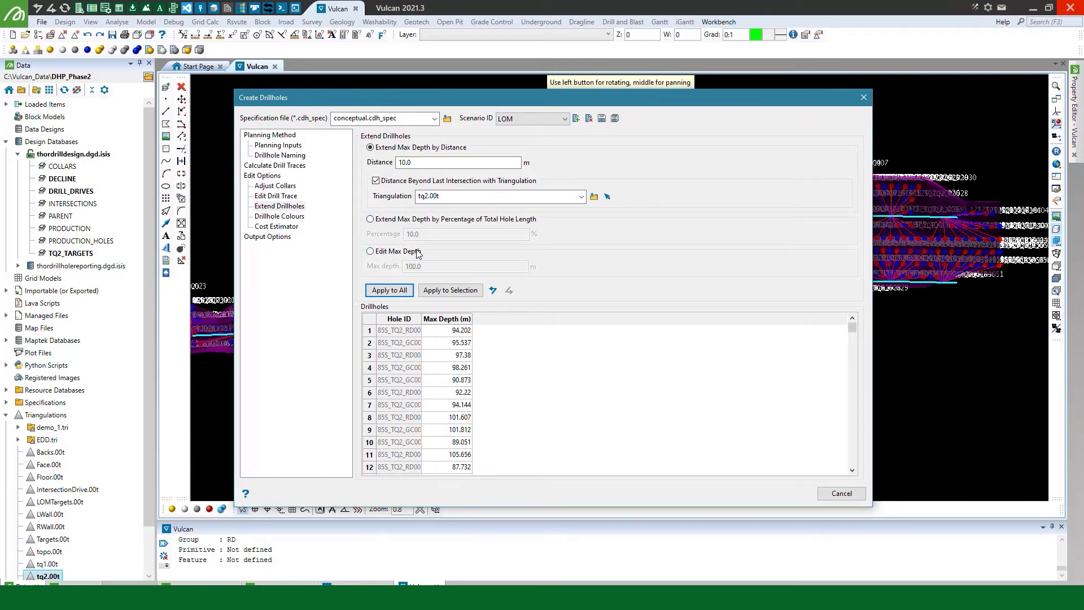
Select the first four holes in the Drillholes table and show the Cost Estimator page
{"action": "left_click", "coordinate": [370, 332]}
{"action": "left_click", "coordinate": [370, 368], "text": "shift"}
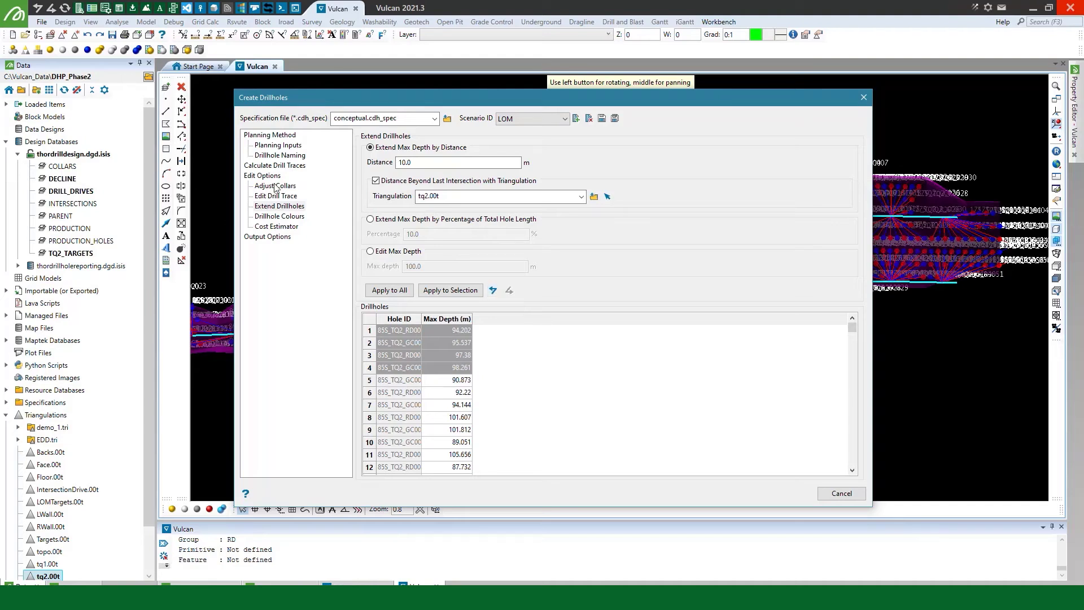
{"action": "left_click", "coordinate": [282, 227]}
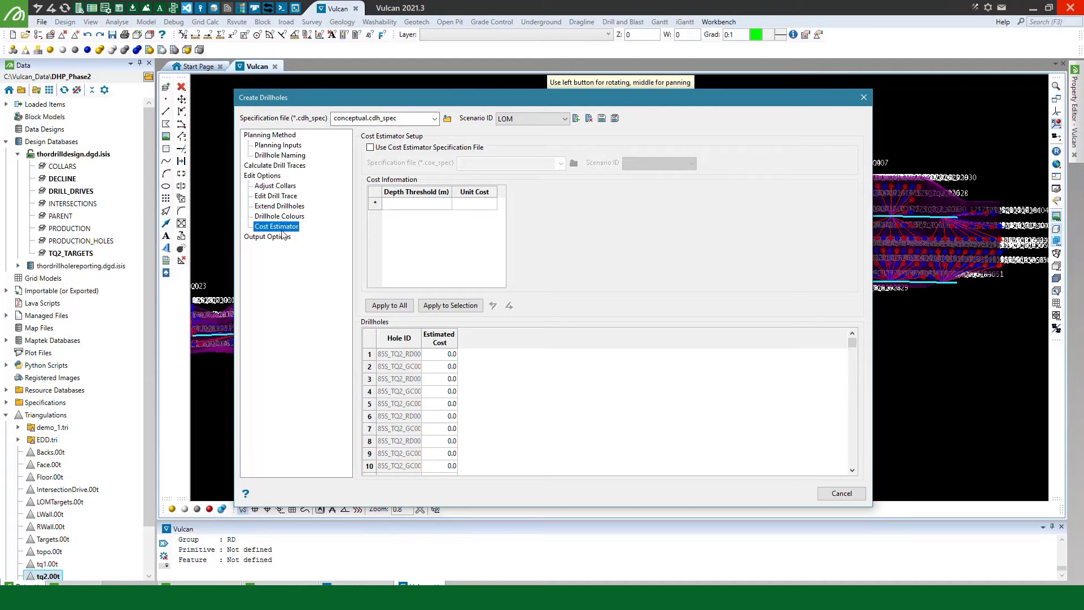
Cost all drillholes with the lom scenario of Conceptual.coe_spec, then show Output Options
{"action": "left_click", "coordinate": [421, 148]}
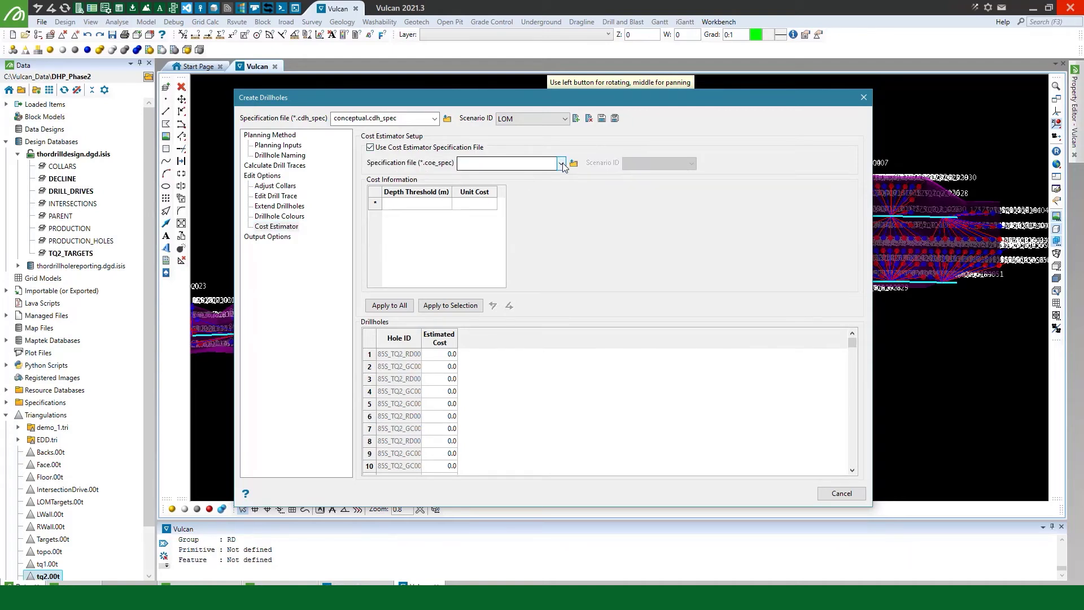
{"action": "left_click", "coordinate": [561, 164]}
{"action": "left_click", "coordinate": [556, 177]}
{"action": "left_click", "coordinate": [643, 163]}
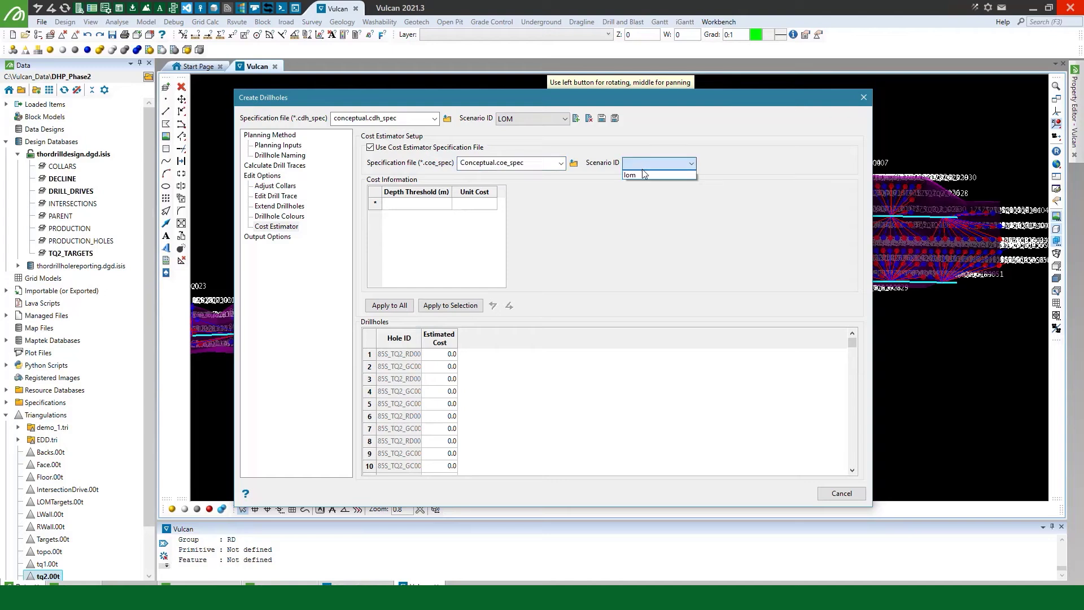
{"action": "left_click", "coordinate": [643, 176]}
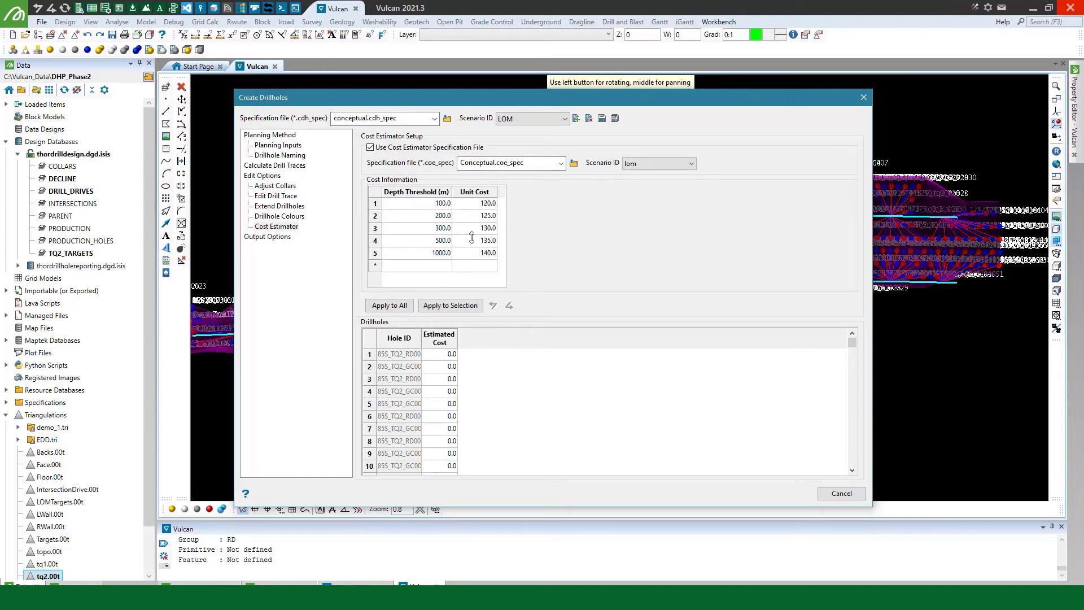
{"action": "left_click", "coordinate": [394, 308]}
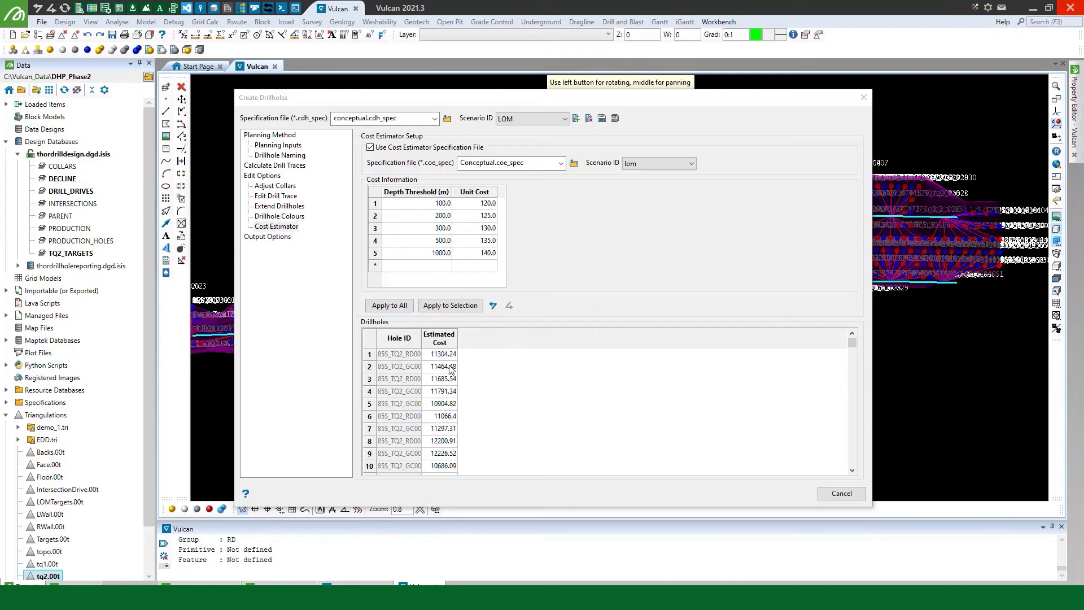
{"action": "left_click", "coordinate": [274, 237]}
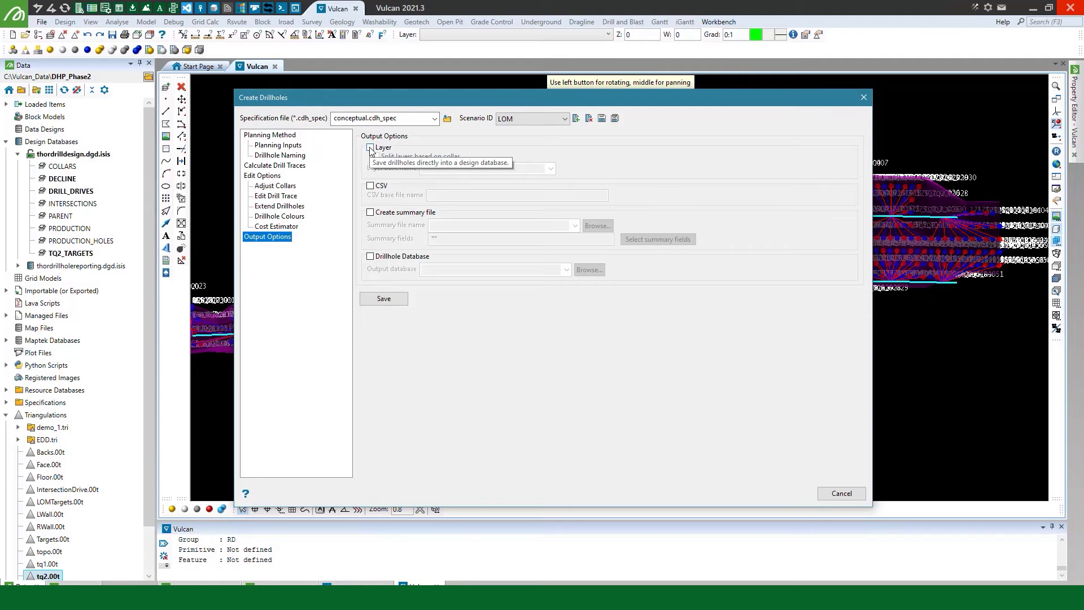
Save the drillholes to a new CONCEPTUAL_HOLES design layer, acknowledge success, and close the window
{"action": "left_click", "coordinate": [371, 148]}
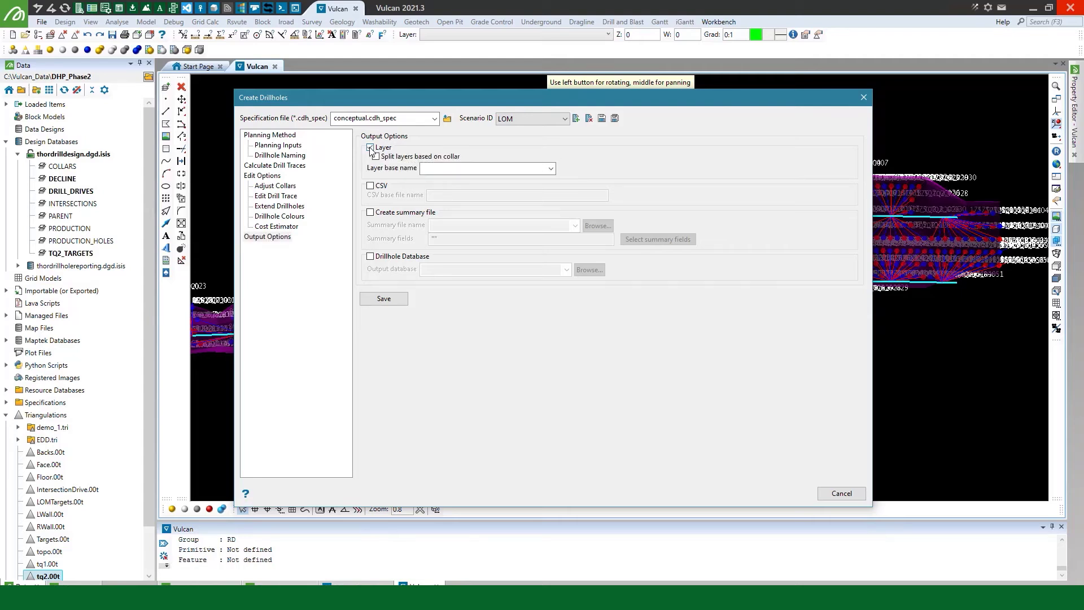
{"action": "left_click", "coordinate": [453, 168]}
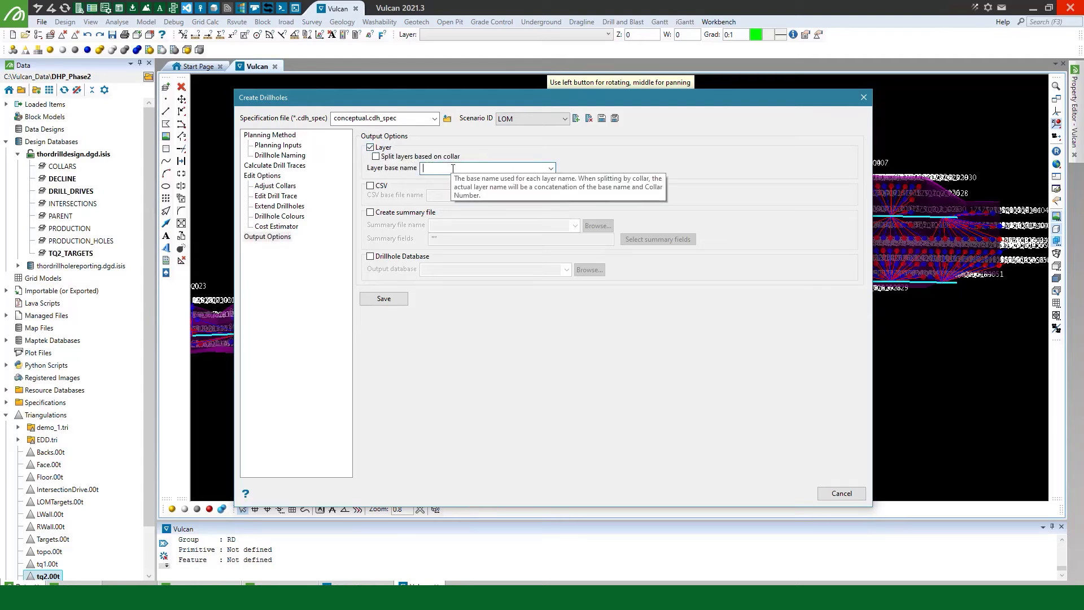
{"action": "type", "text": "CONEPT"}
{"action": "type", "text": "TUAL"}
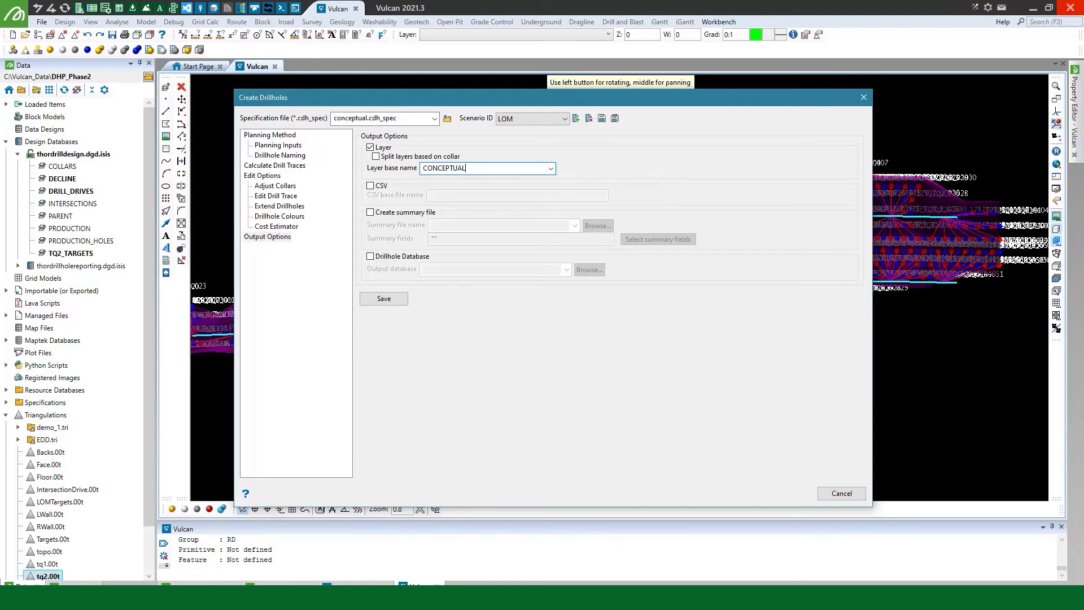
{"action": "type", "text": "_HOLES"}
{"action": "left_click", "coordinate": [390, 299]}
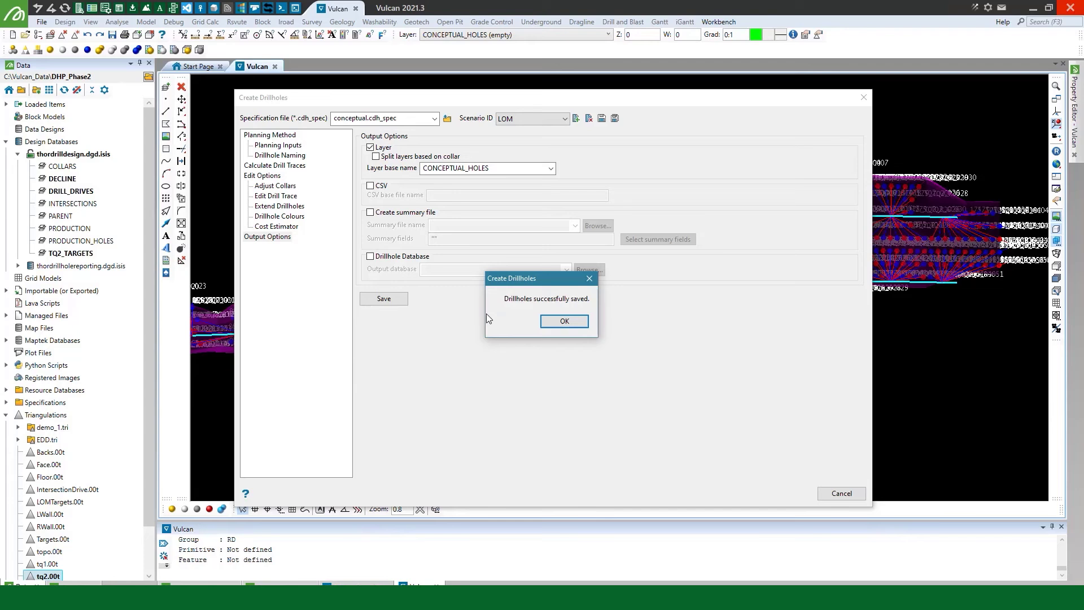
{"action": "left_click", "coordinate": [561, 324]}
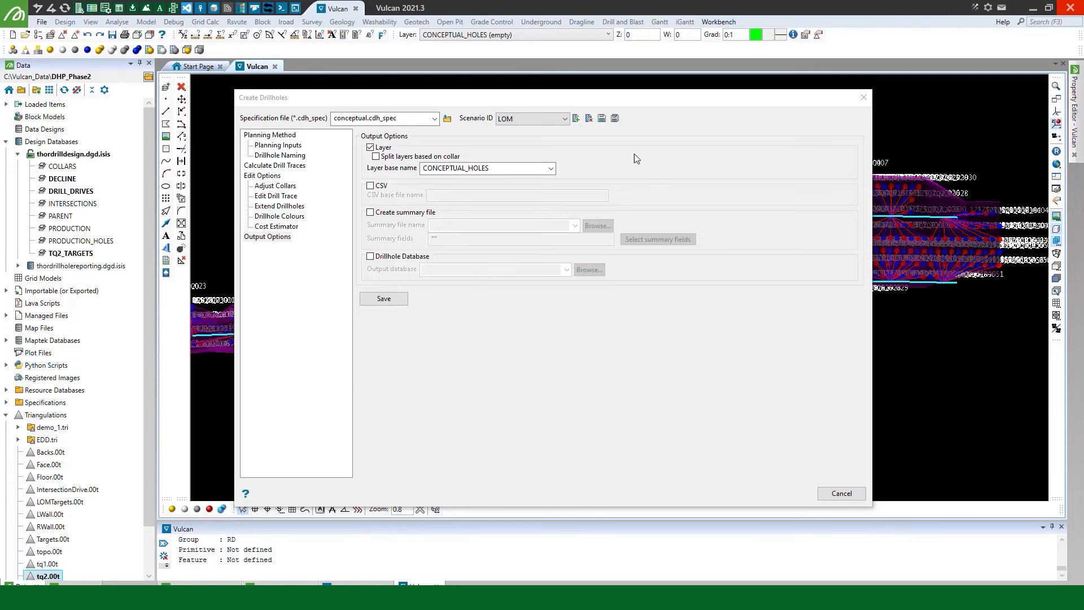
{"action": "left_click", "coordinate": [601, 118]}
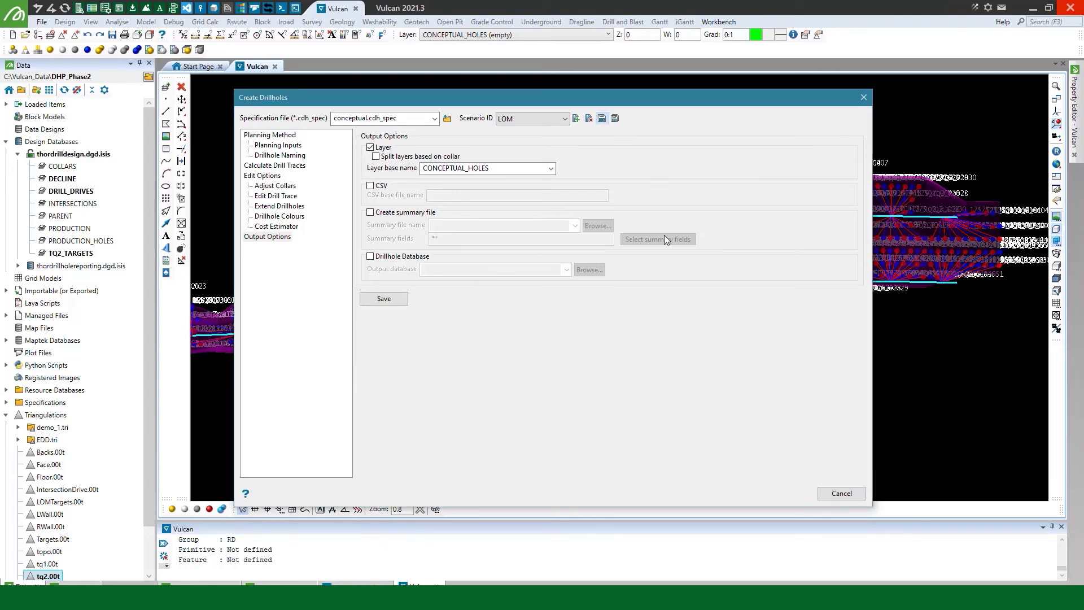
{"action": "left_click", "coordinate": [841, 493]}
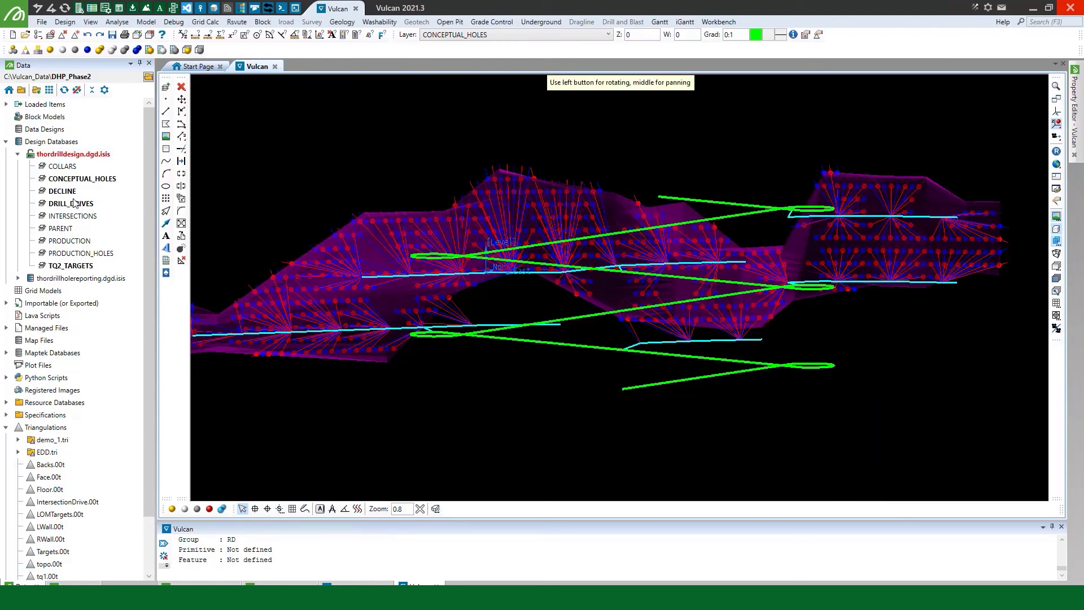
Inspect holes 130S_TQ2_RD024 and 130S_TQ2_GC031 in the Property Editor, then clear the selection
{"action": "left_click_drag", "start_coordinate": [429, 243], "coordinate": [483, 229]}
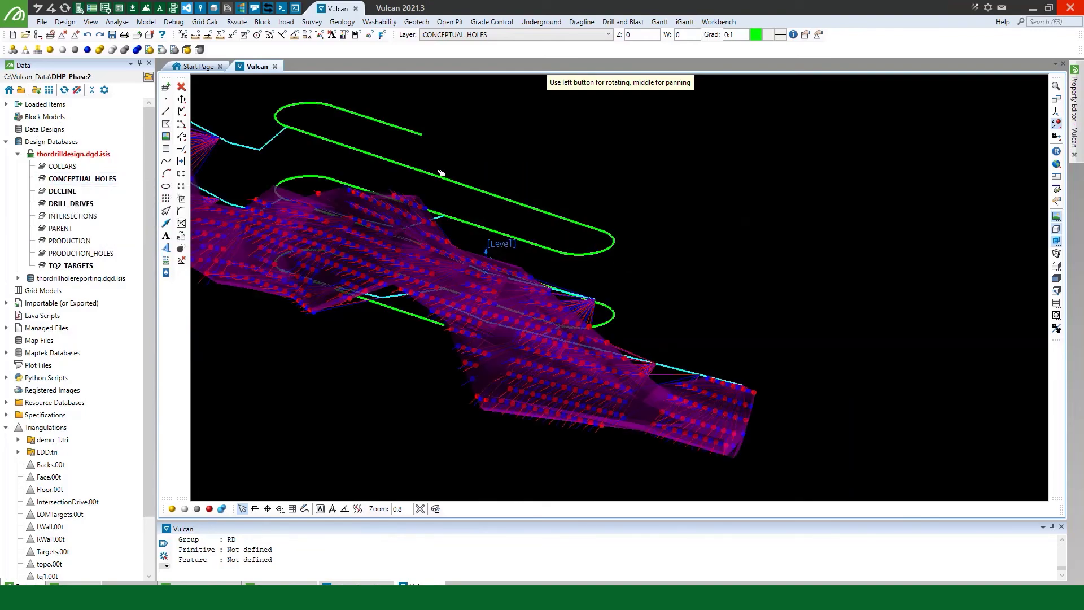
{"action": "left_click_drag", "start_coordinate": [410, 283], "coordinate": [323, 187]}
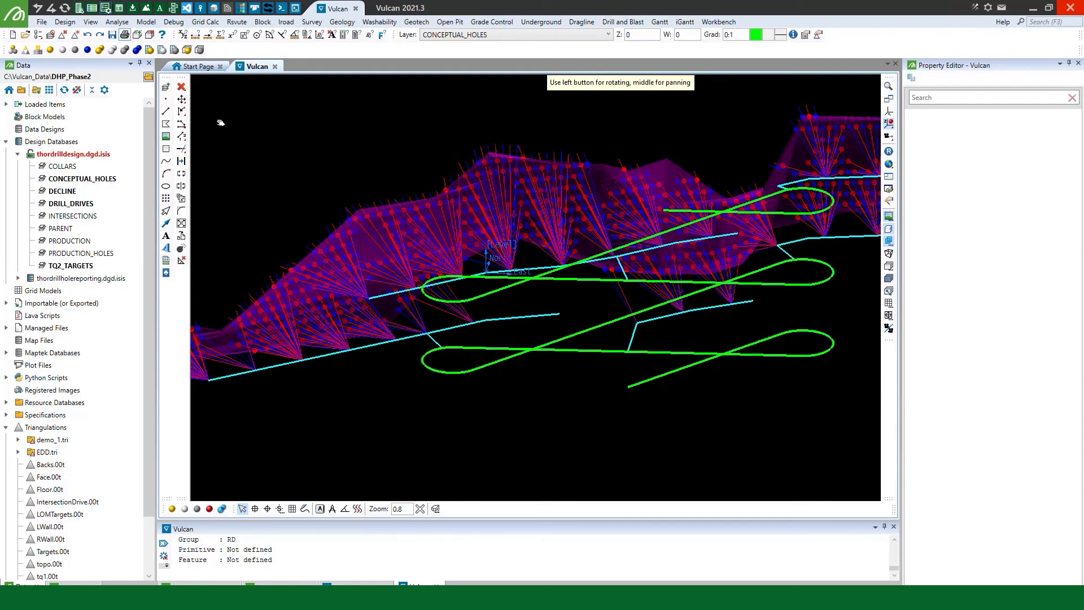
{"action": "scroll", "coordinate": [365, 209], "scroll_direction": "up", "scroll_amount": 2}
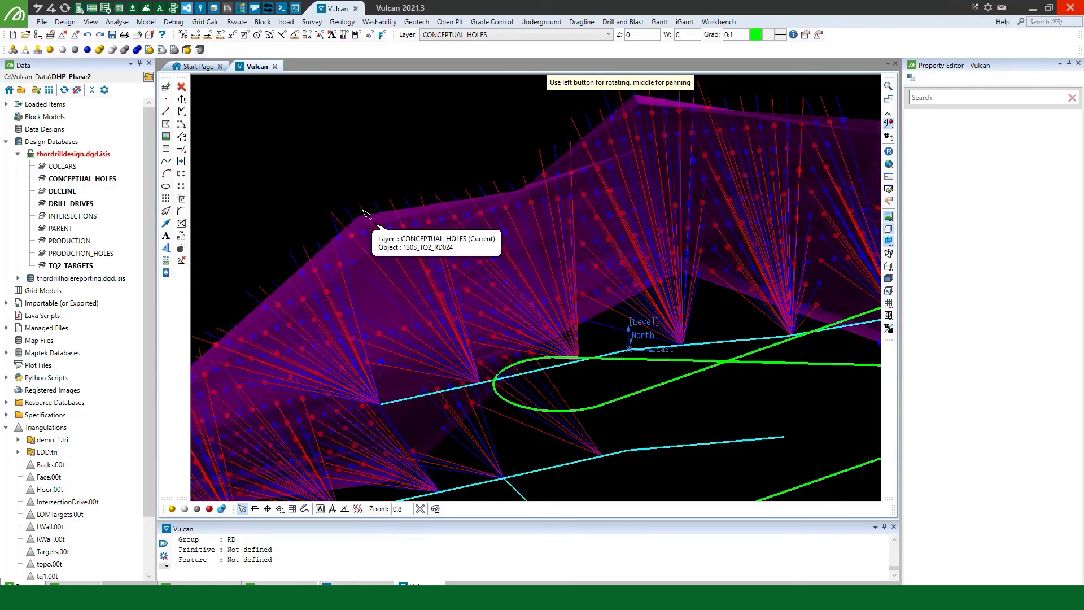
{"action": "left_click", "coordinate": [365, 213]}
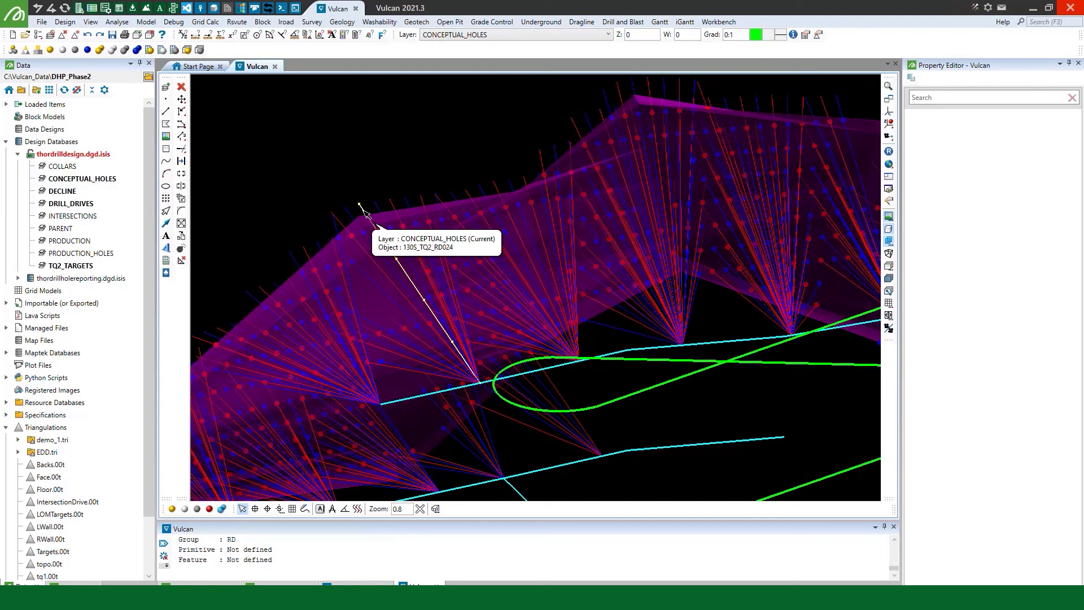
{"action": "scroll", "coordinate": [1010, 339], "scroll_direction": "down", "scroll_amount": 2}
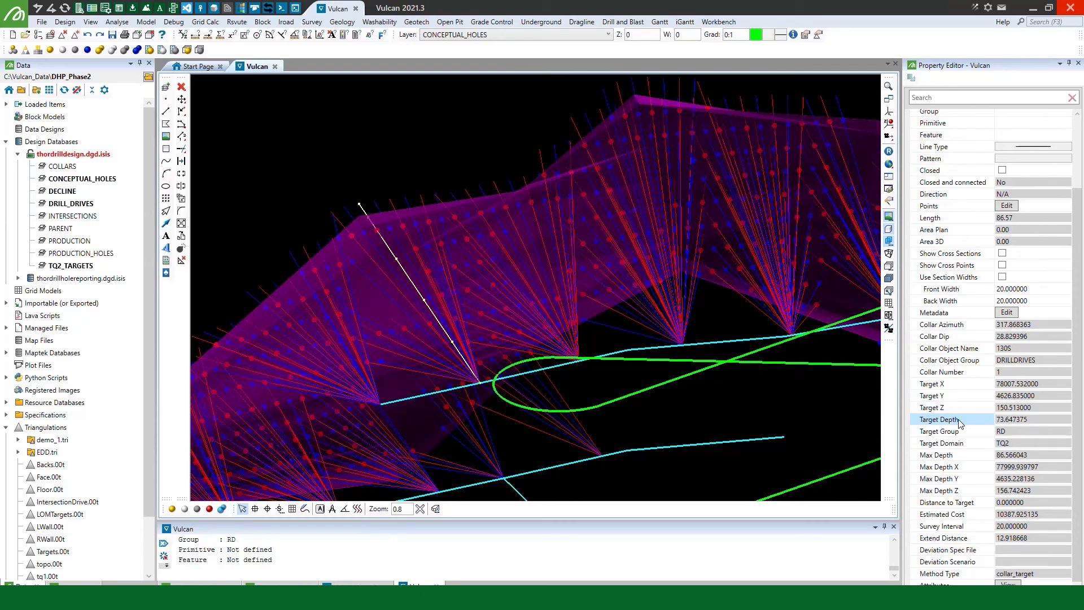
{"action": "left_click", "coordinate": [409, 204]}
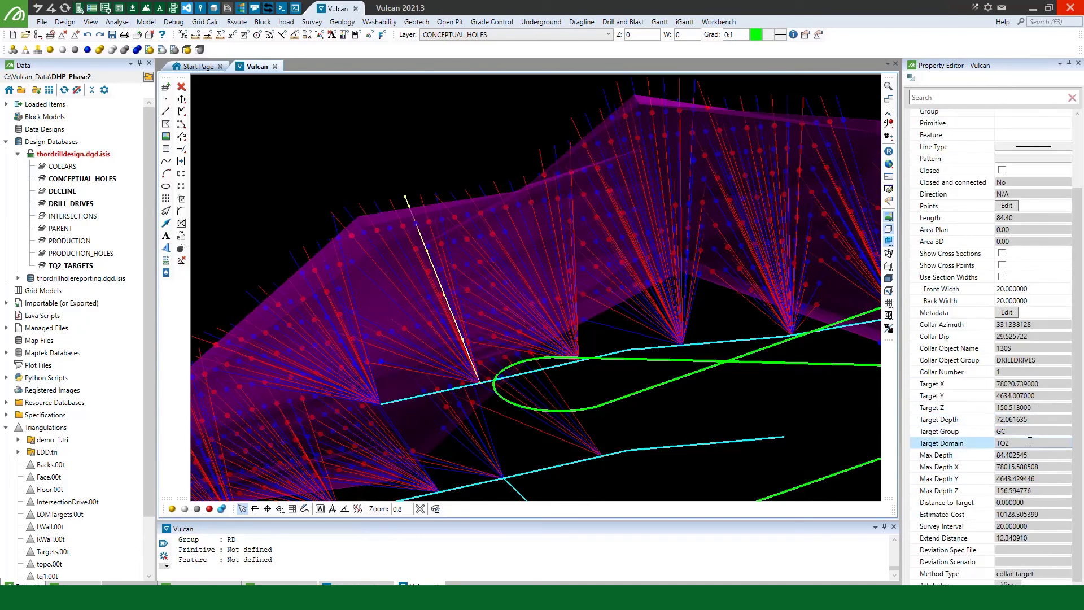
{"action": "scroll", "coordinate": [1030, 443], "scroll_direction": "up", "scroll_amount": 3}
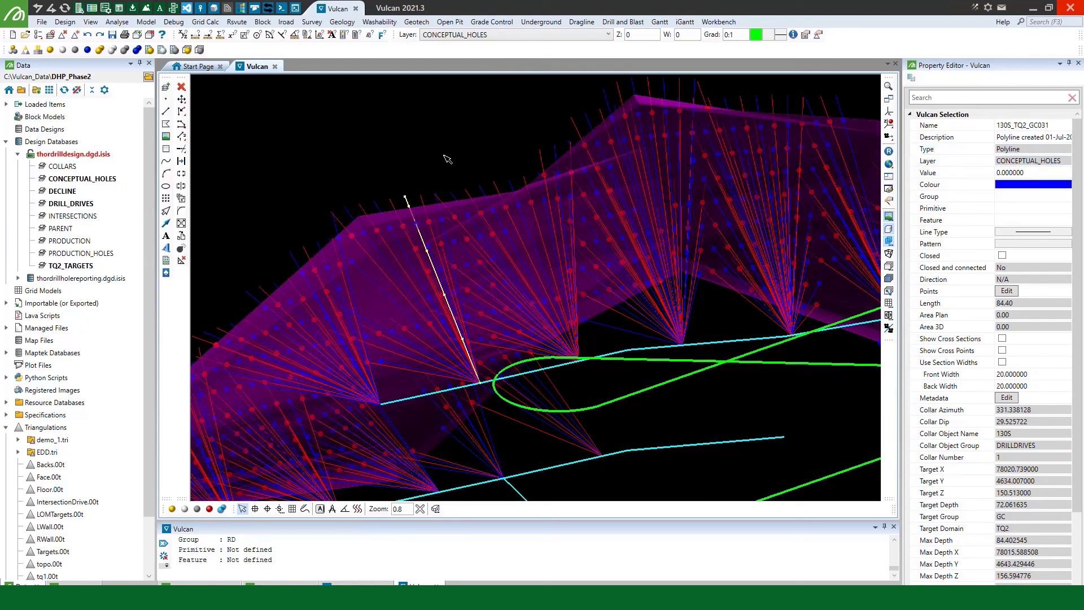
{"action": "left_click", "coordinate": [414, 194]}
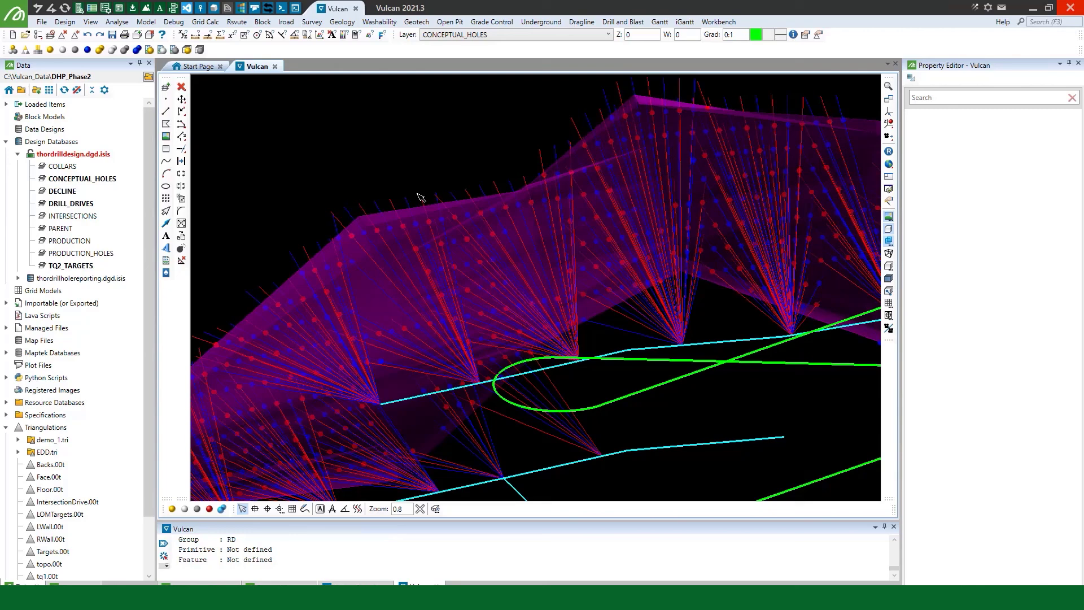
Select the 403 objects whose names match *RD* using Select By Name
{"action": "right_click", "coordinate": [423, 200]}
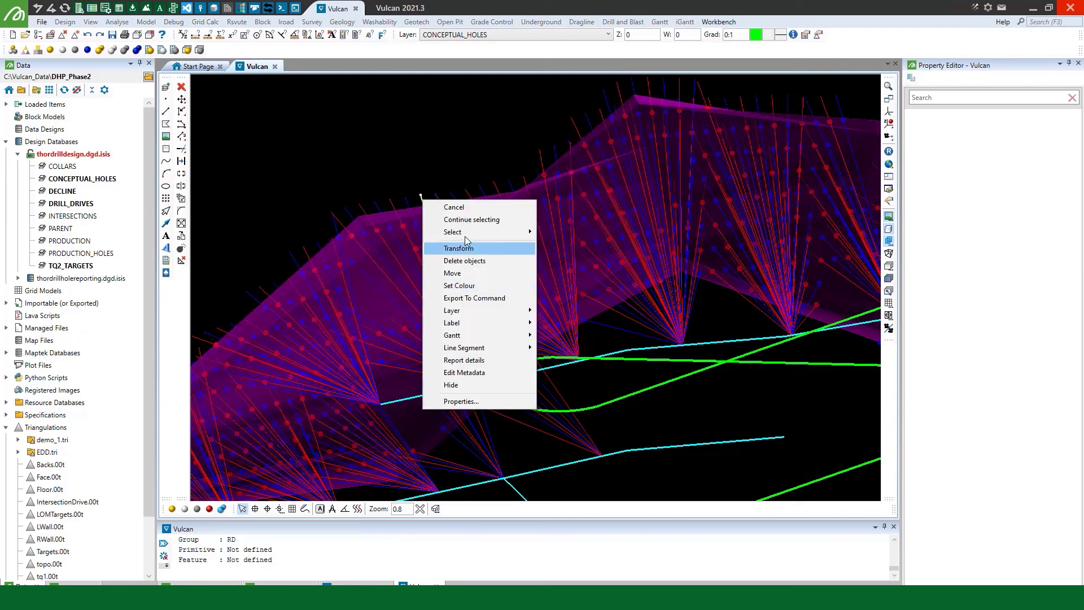
{"action": "mouse_move", "coordinate": [466, 236]}
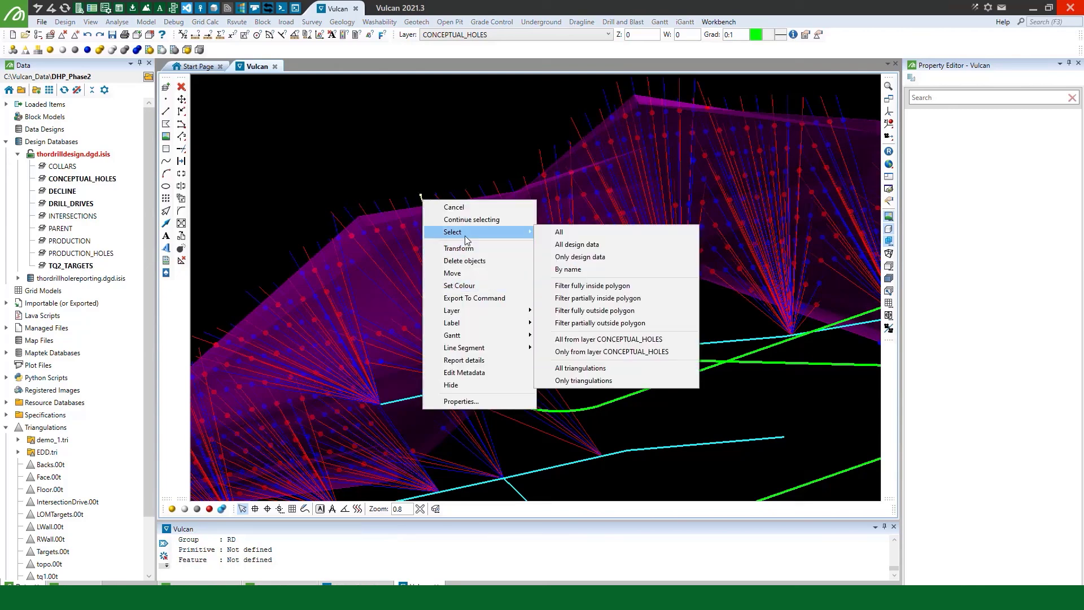
{"action": "left_click", "coordinate": [586, 270]}
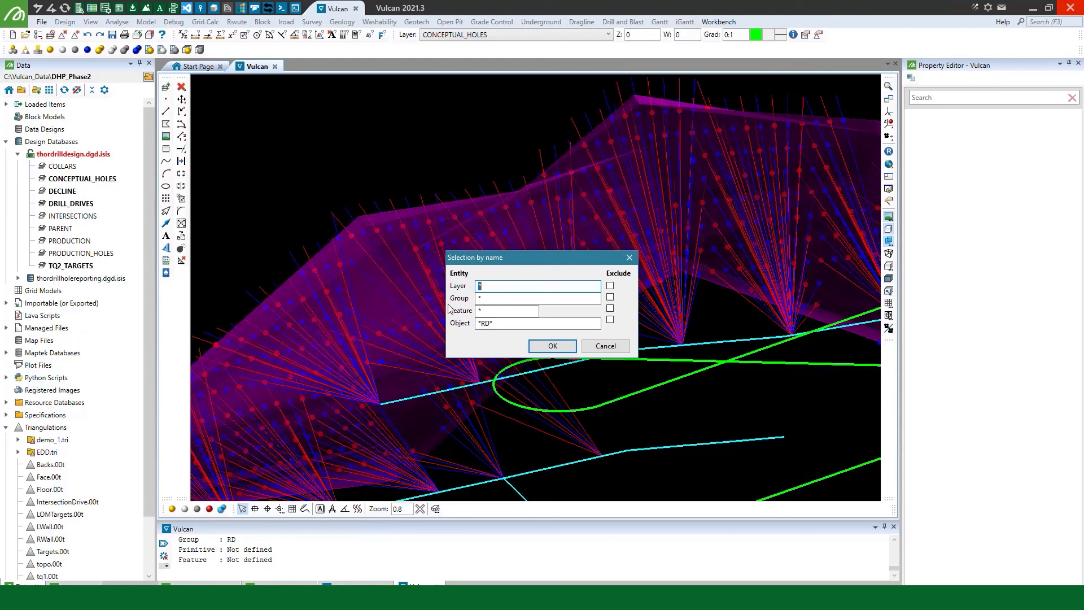
{"action": "left_click", "coordinate": [553, 347]}
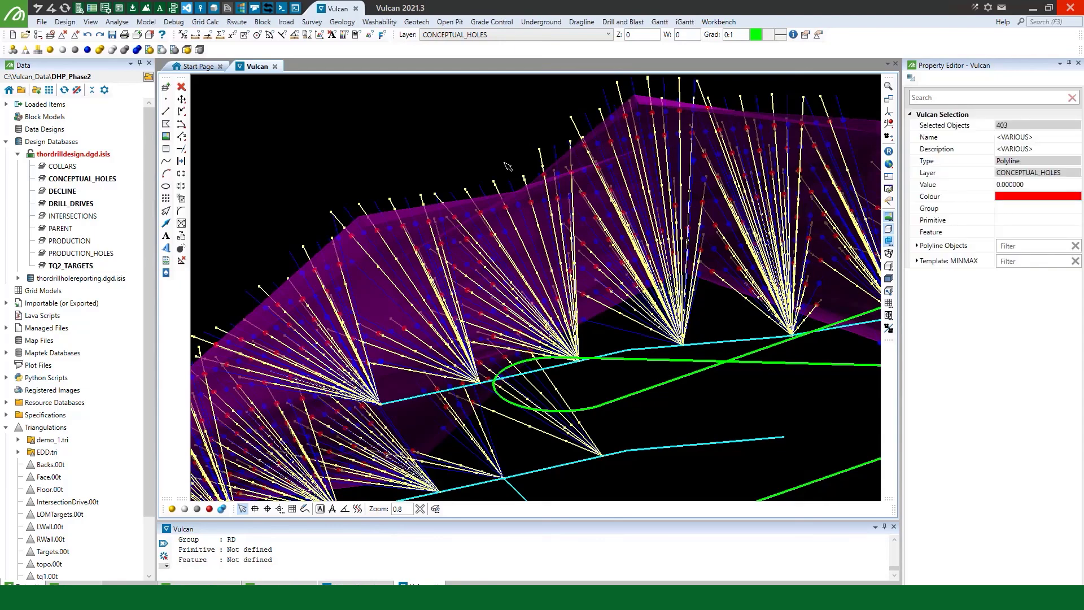
Repeat Select By Name with Exclude ticked to select the 1232 non-RD objects
{"action": "middle_click_drag", "start_coordinate": [534, 151], "coordinate": [506, 172]}
{"action": "scroll", "coordinate": [446, 194], "scroll_direction": "up", "scroll_amount": 5}
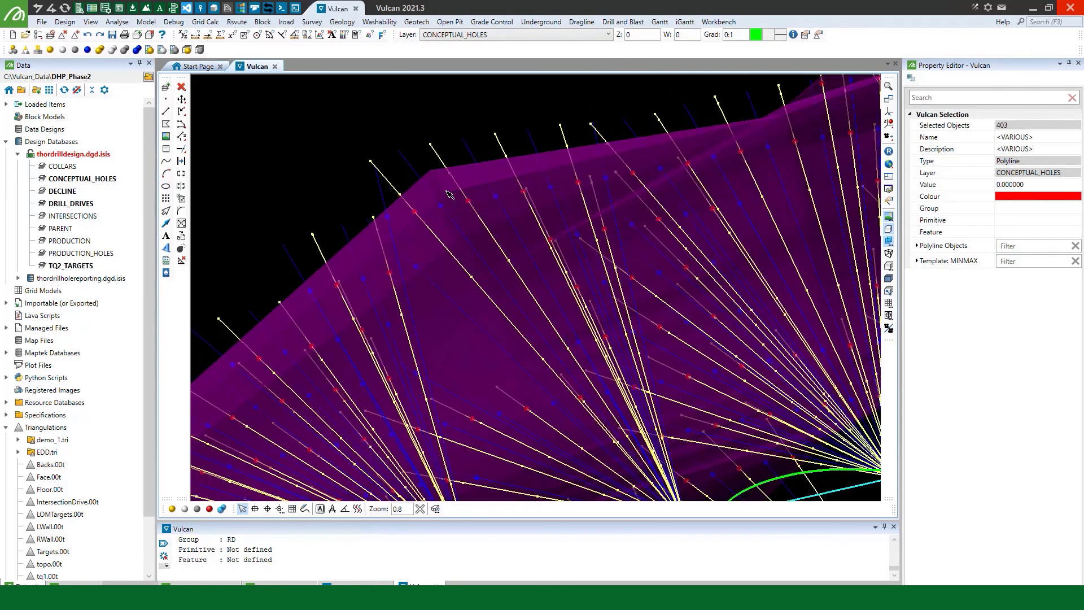
{"action": "right_click", "coordinate": [441, 160]}
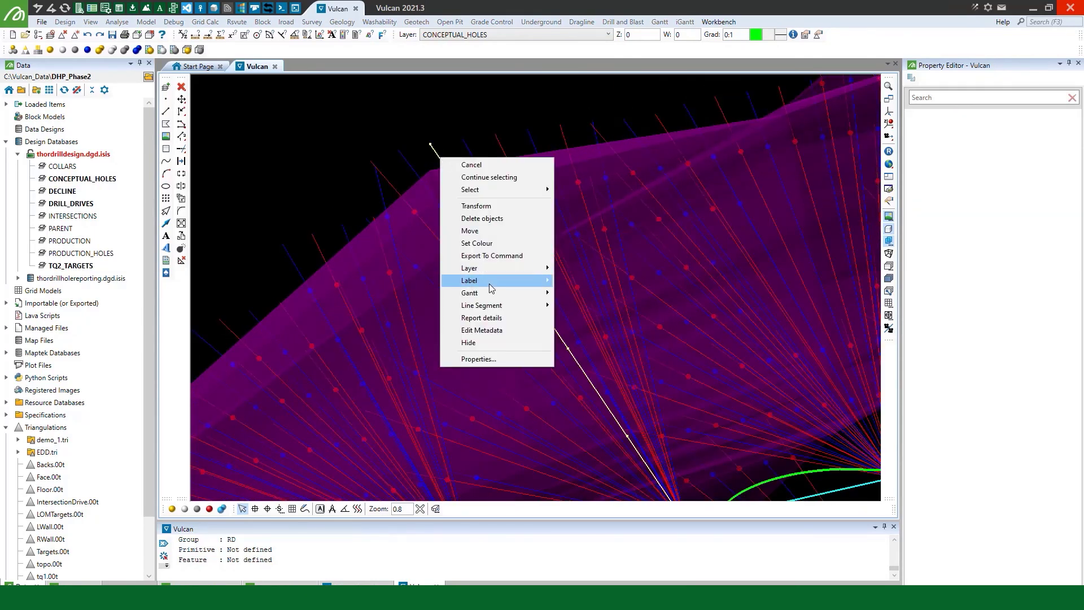
{"action": "mouse_move", "coordinate": [548, 192]}
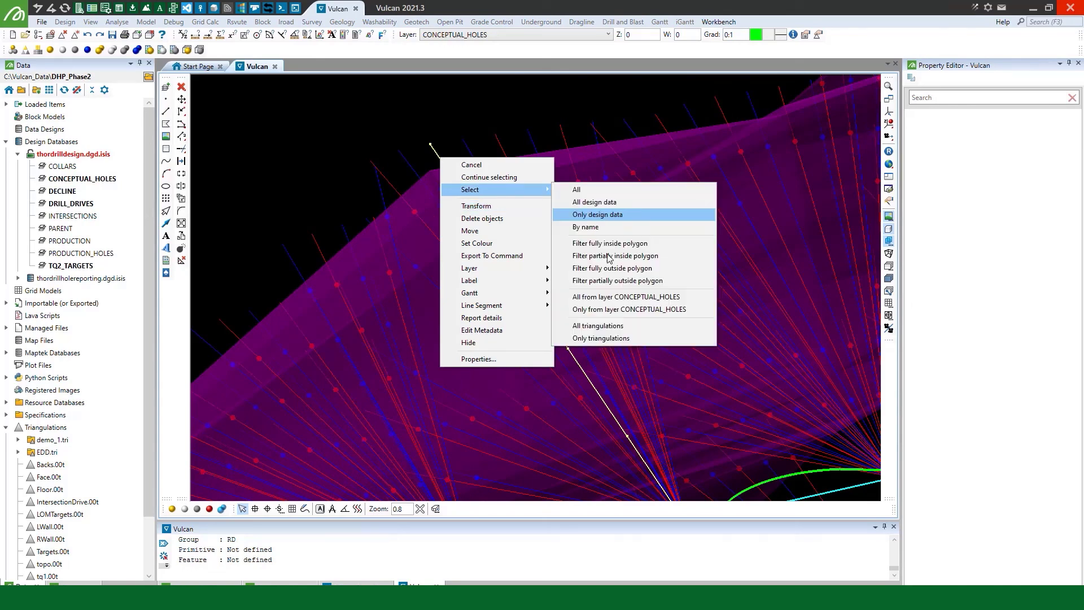
{"action": "left_click", "coordinate": [603, 227]}
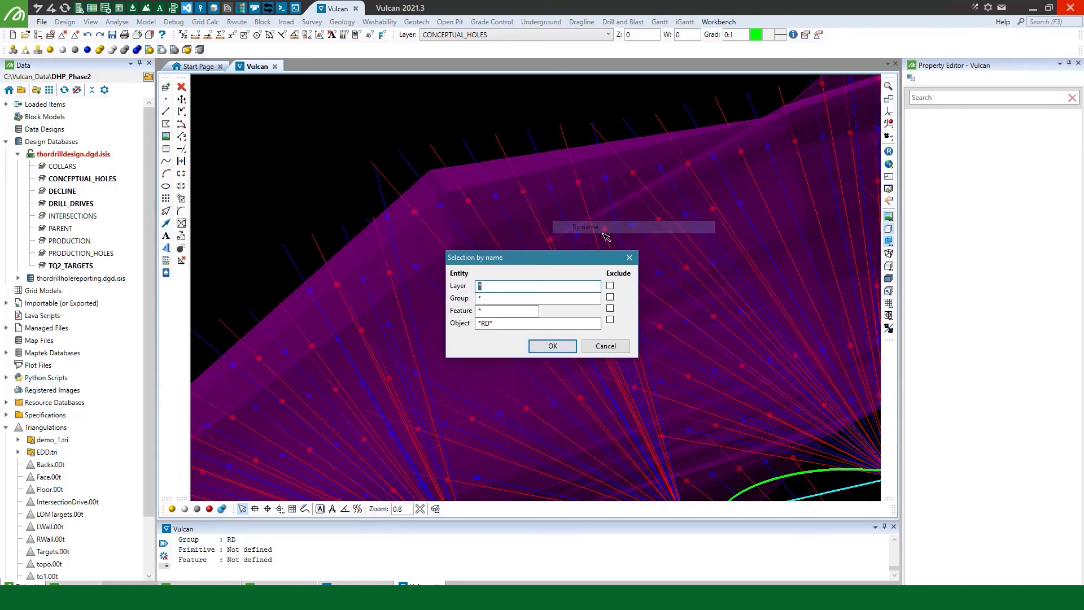
{"action": "left_click", "coordinate": [610, 320]}
{"action": "left_click", "coordinate": [553, 346]}
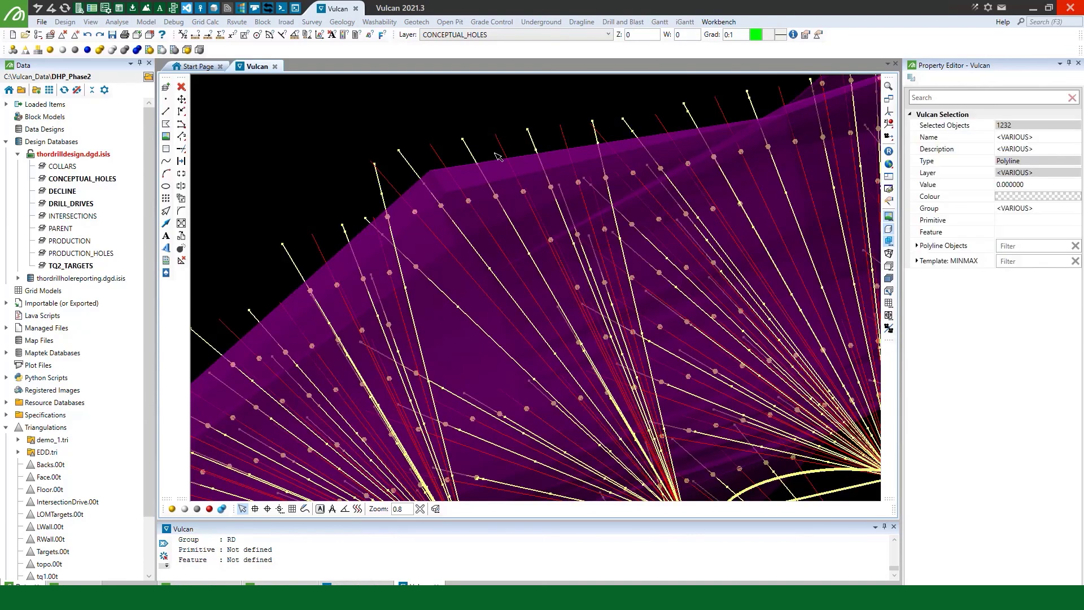